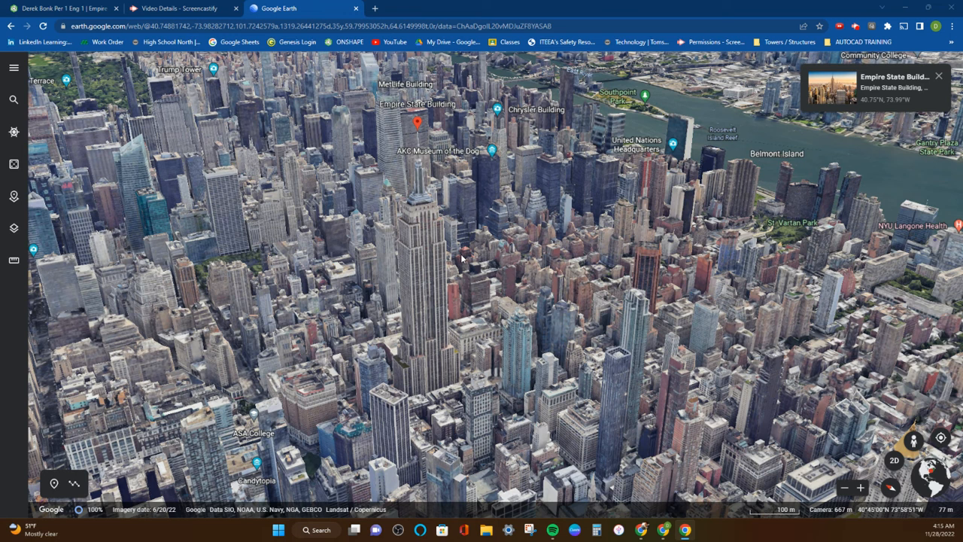
Switch to Onshape and open the second shared document, the student's "Per 4 - Eng 1" tower model
{"action": "left_click", "coordinate": [68, 8]}
{"action": "left_click", "coordinate": [30, 61]}
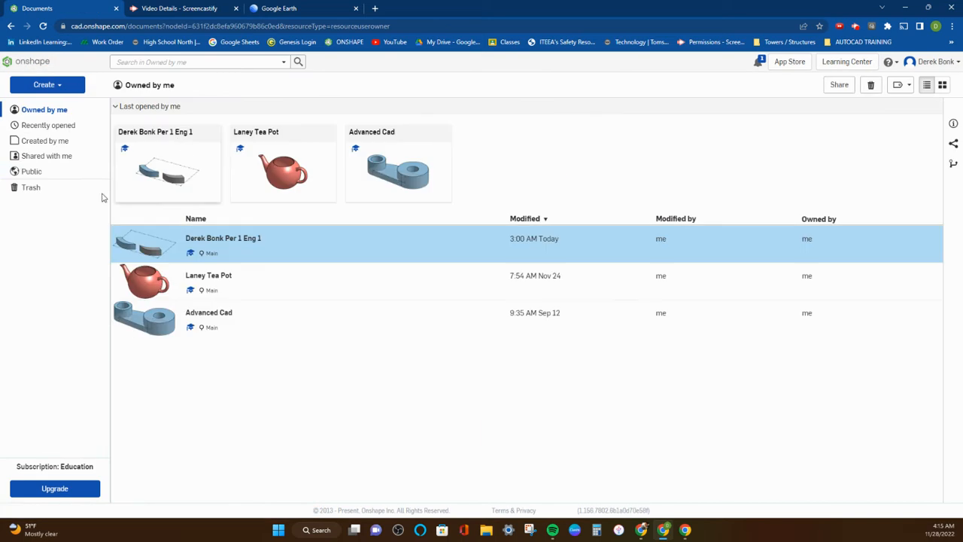
{"action": "left_click", "coordinate": [54, 161]}
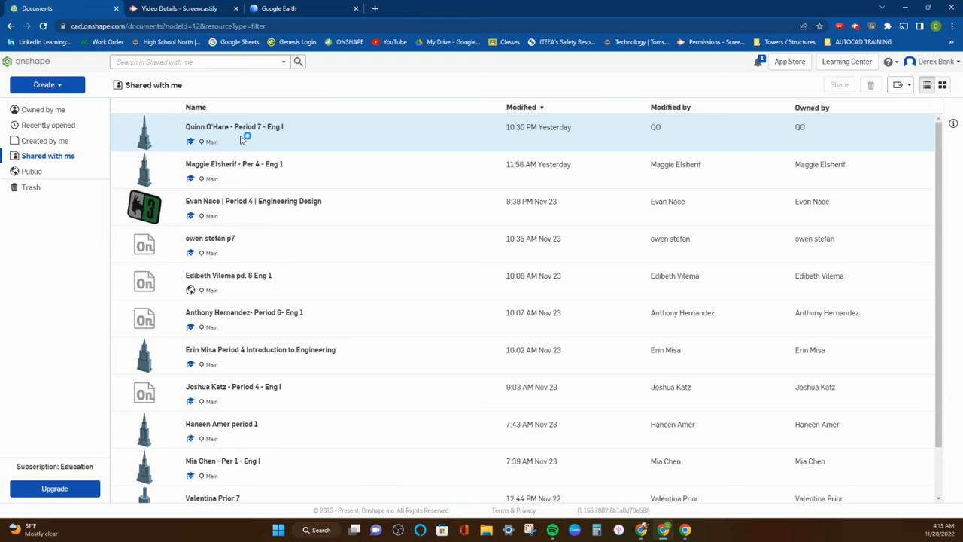
{"action": "left_click", "coordinate": [209, 165]}
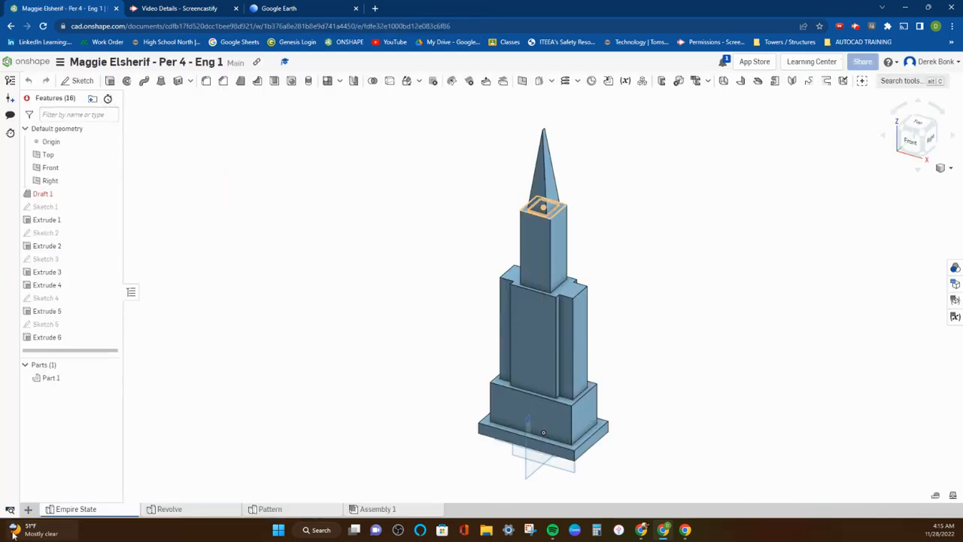
Create a new Part Studio in the document
{"action": "left_click", "coordinate": [28, 509]}
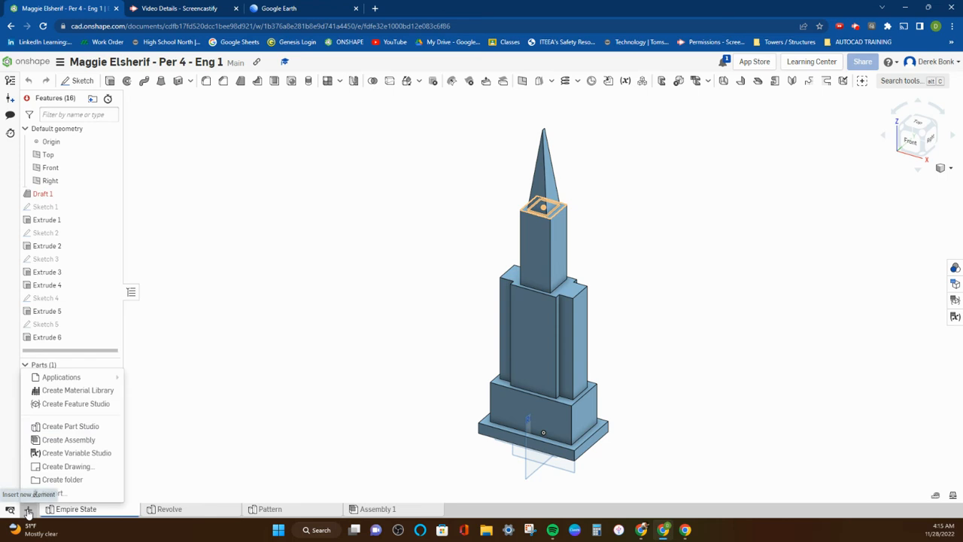
{"action": "left_click", "coordinate": [72, 427]}
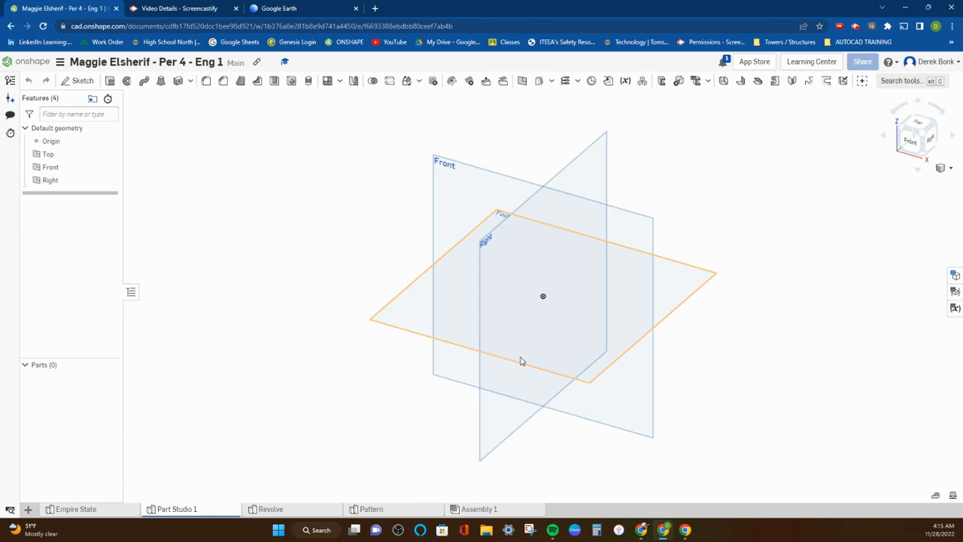
{"action": "middle_click_drag", "start_coordinate": [622, 265], "coordinate": [443, 366]}
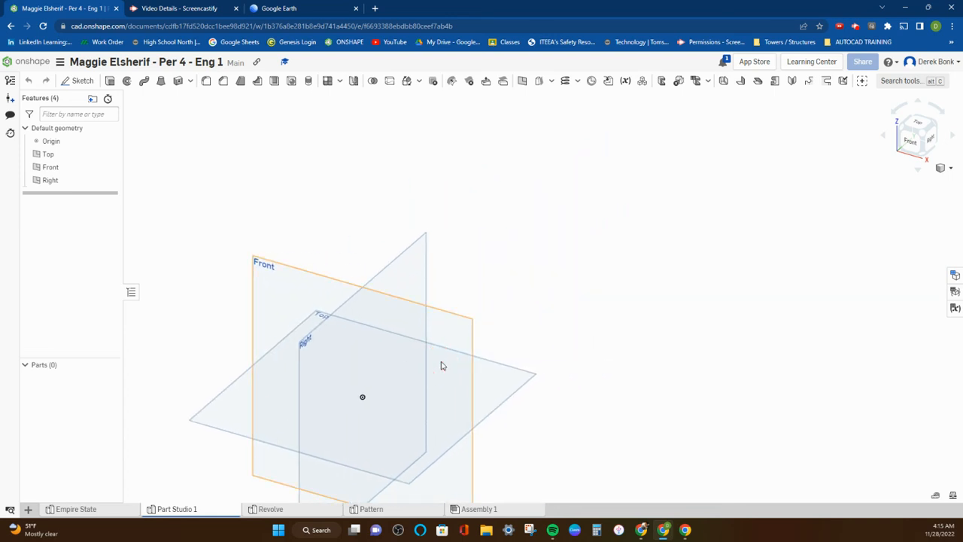
{"action": "middle_click_drag", "start_coordinate": [362, 263], "coordinate": [402, 215]}
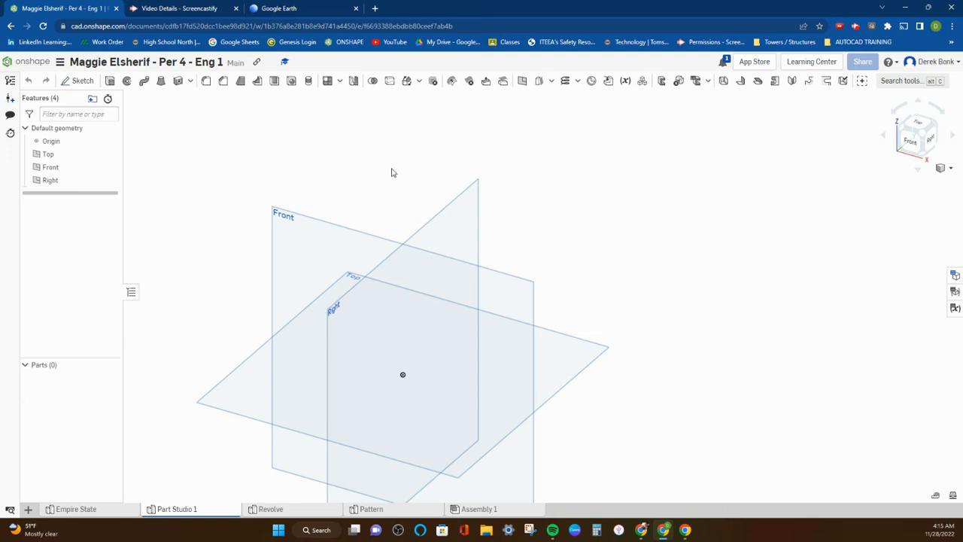
Switch to Google Earth and examine the Empire State Building's base and stepped tiers from several sides
{"action": "left_click", "coordinate": [334, 15]}
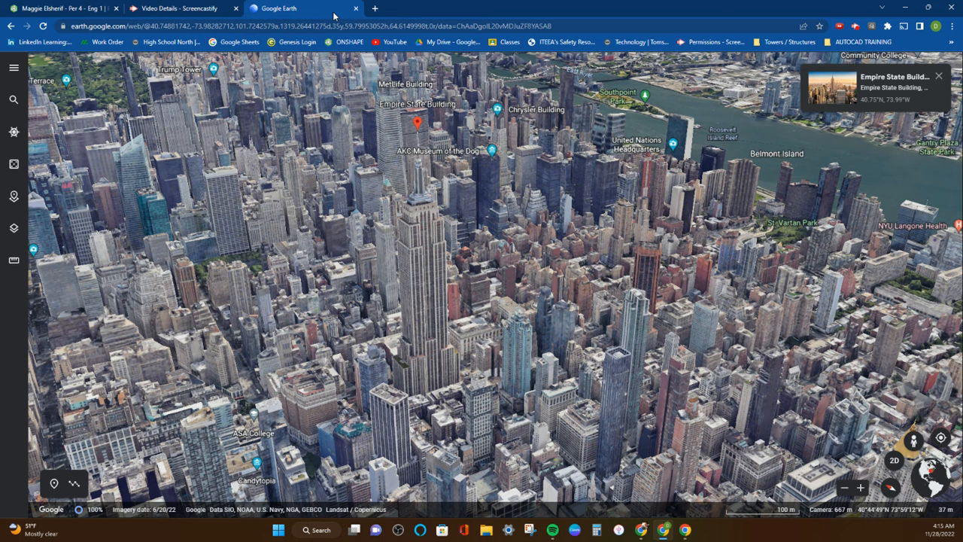
{"action": "double_click", "coordinate": [429, 369]}
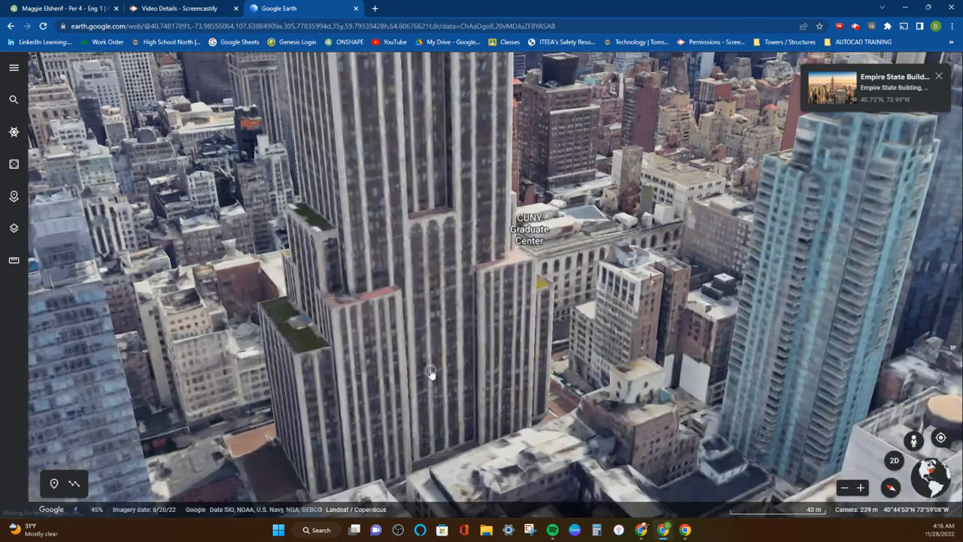
{"action": "left_click_drag", "start_coordinate": [431, 375], "coordinate": [686, 313]}
{"action": "middle_click_drag", "start_coordinate": [686, 313], "coordinate": [660, 306]}
{"action": "scroll", "coordinate": [660, 305], "scroll_direction": "down", "scroll_amount": 3}
{"action": "scroll", "coordinate": [552, 337], "scroll_direction": "up", "scroll_amount": 2}
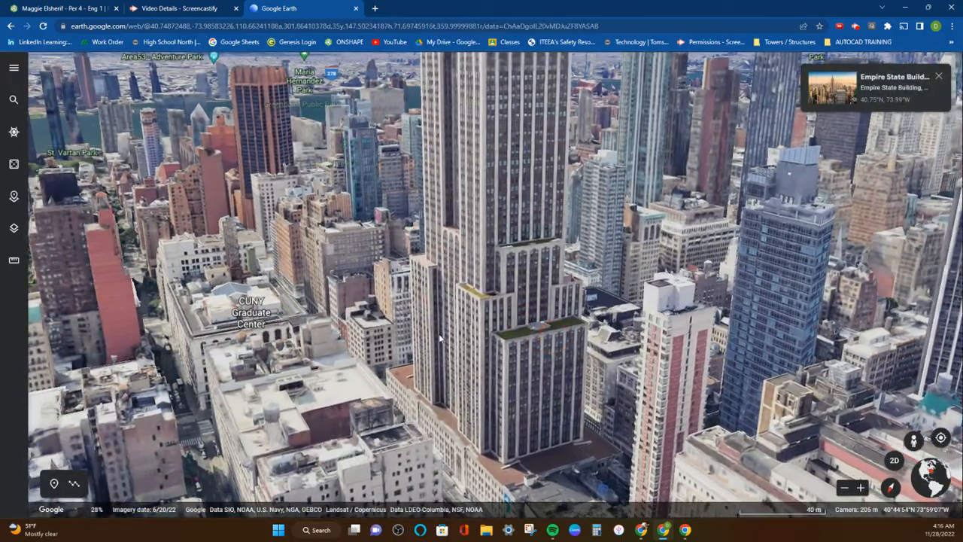
{"action": "scroll", "coordinate": [440, 338], "scroll_direction": "down", "scroll_amount": 2}
{"action": "scroll", "coordinate": [439, 338], "scroll_direction": "down", "scroll_amount": 2}
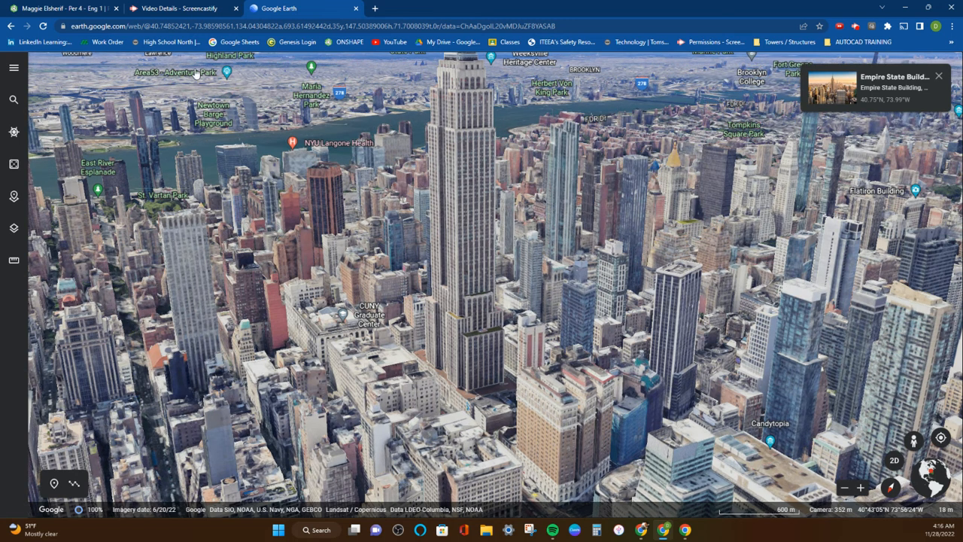
Switch back to Onshape and review the stepped tower model in the Empire State part studio
{"action": "left_click", "coordinate": [82, 12]}
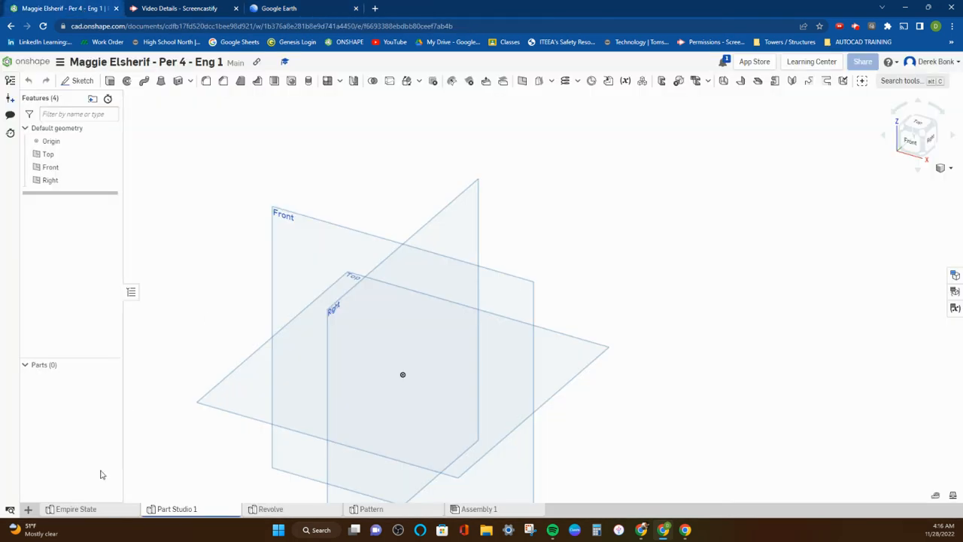
{"action": "left_click", "coordinate": [84, 509]}
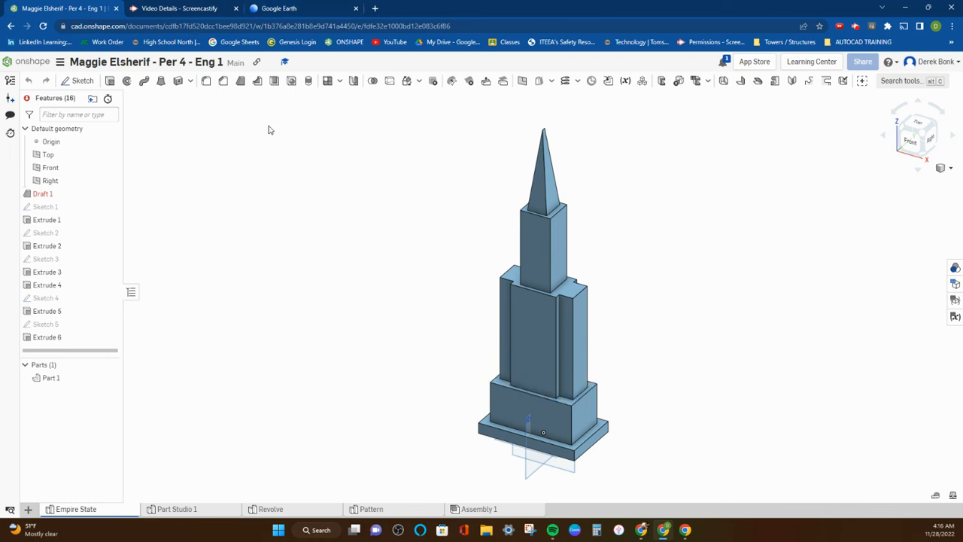
{"action": "scroll", "coordinate": [228, 226], "scroll_direction": "down", "scroll_amount": 2}
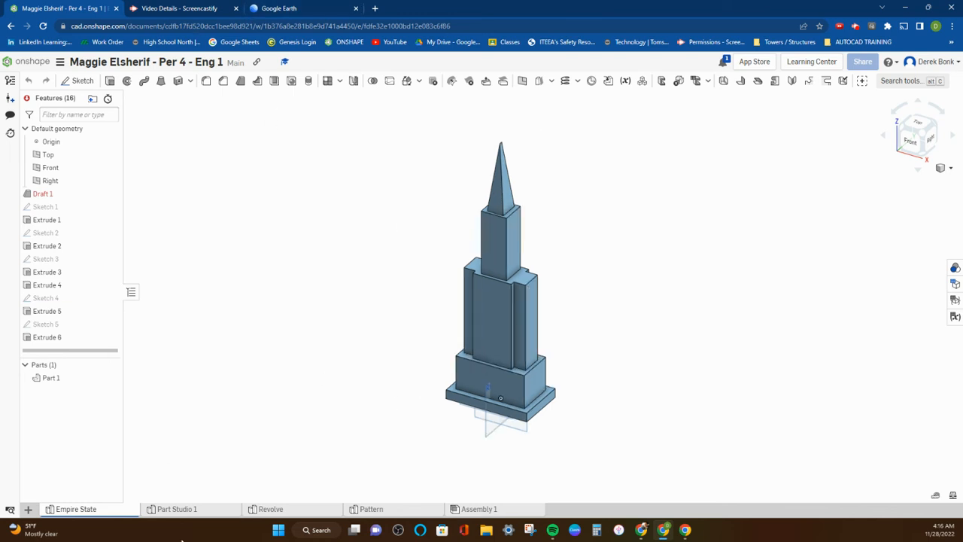
{"action": "left_click", "coordinate": [28, 510]}
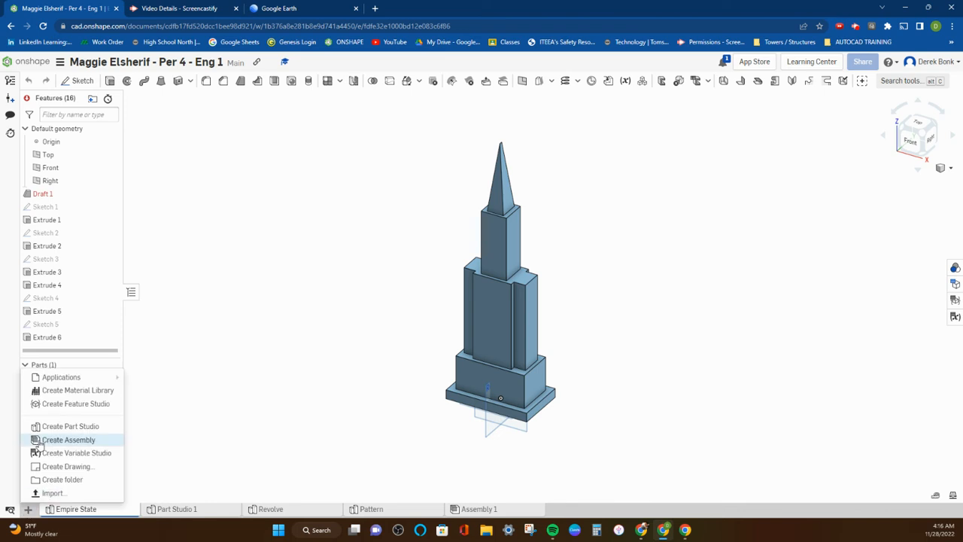
In Part Studio 1, sketch a center point rectangle about 148 by 109 mm on the Top plane, centred on the origin
{"action": "left_click", "coordinate": [196, 510]}
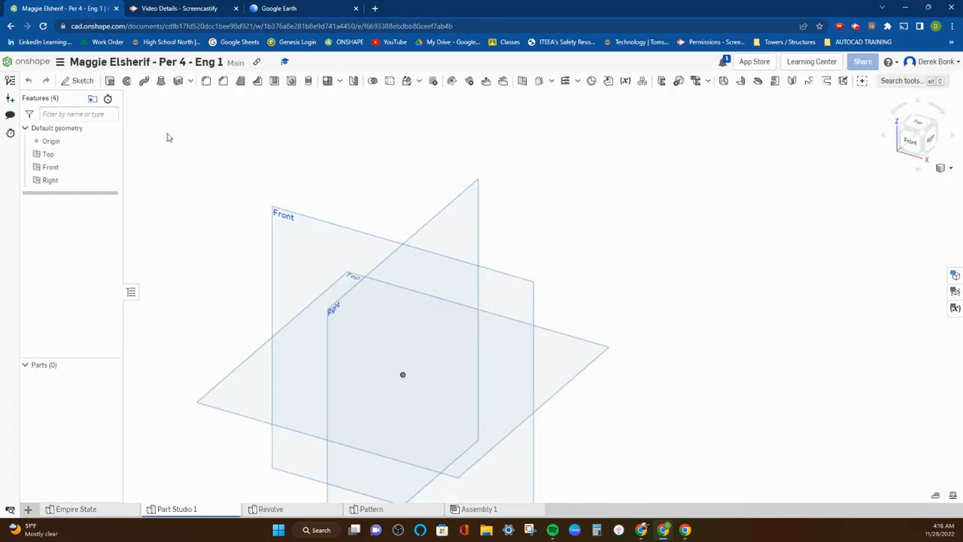
{"action": "left_click", "coordinate": [83, 84]}
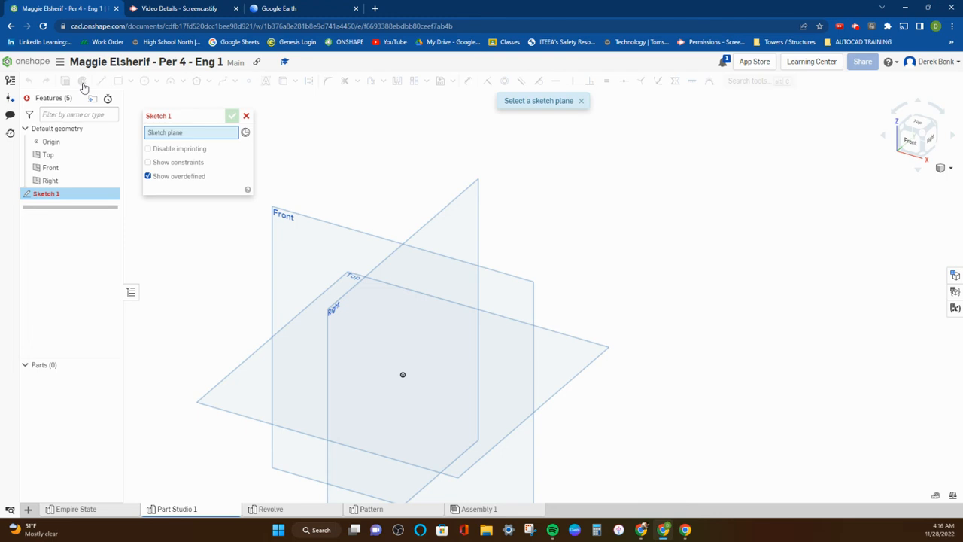
{"action": "left_click", "coordinate": [256, 377]}
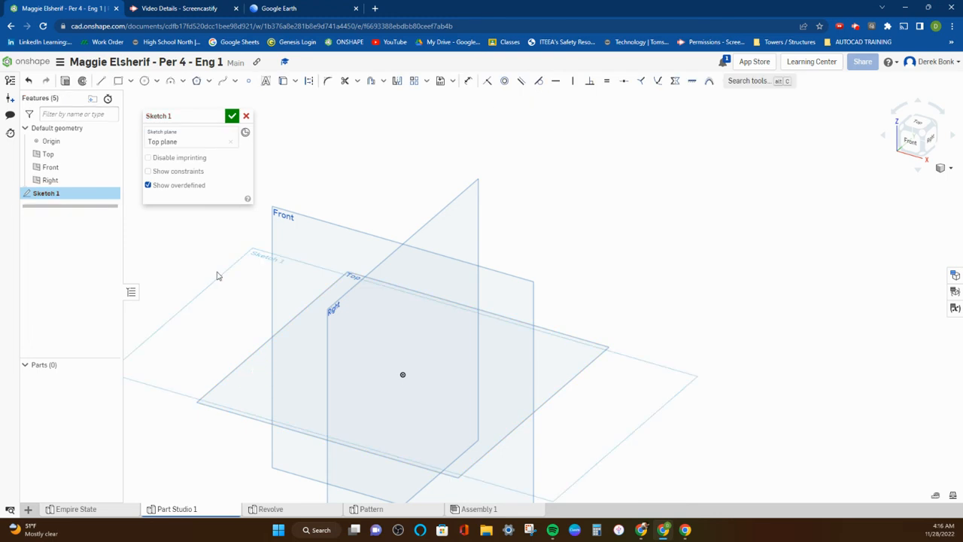
{"action": "left_click", "coordinate": [130, 81]}
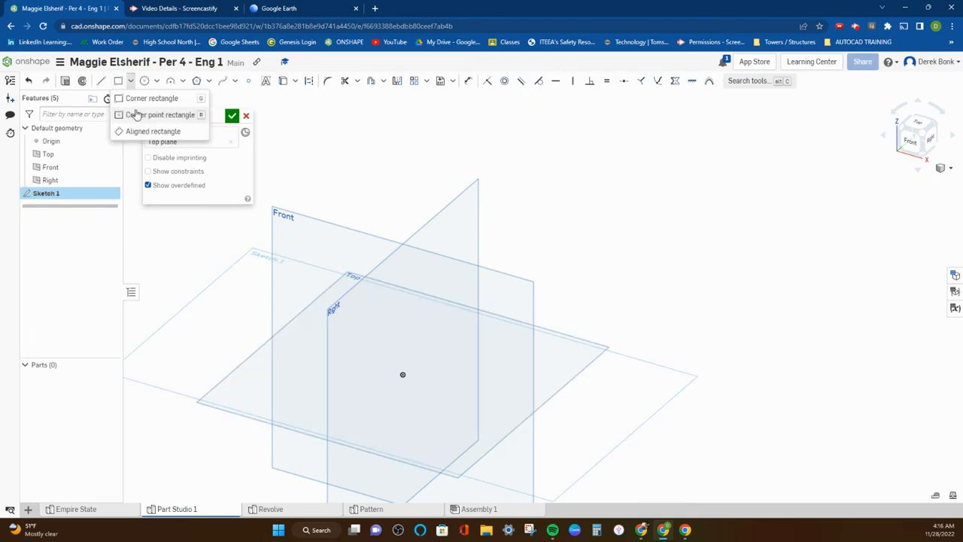
{"action": "left_click", "coordinate": [148, 119]}
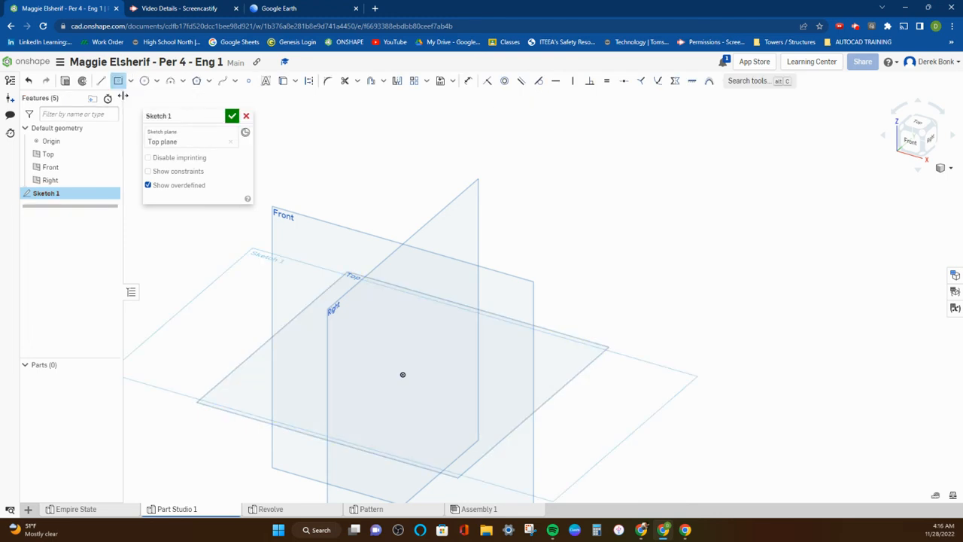
{"action": "left_click", "coordinate": [403, 374]}
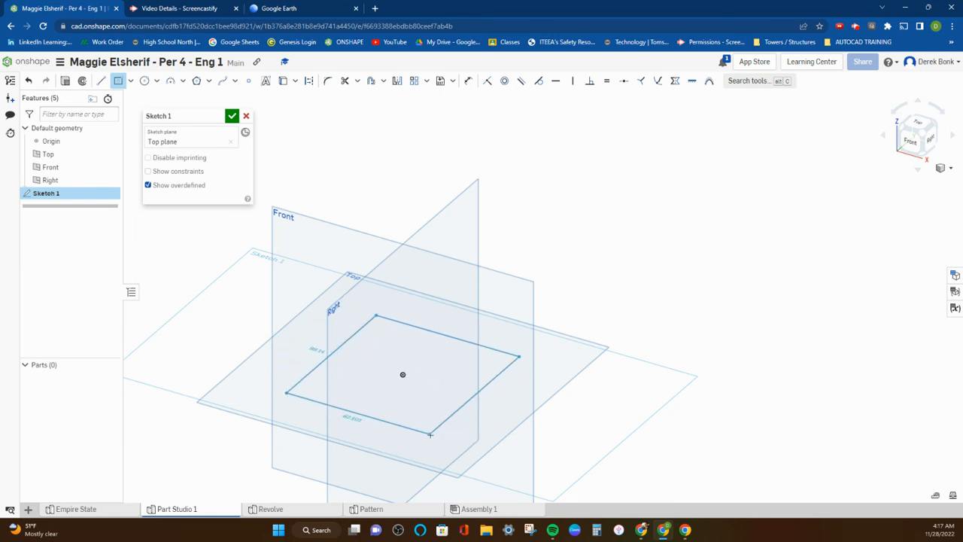
{"action": "left_click", "coordinate": [477, 458]}
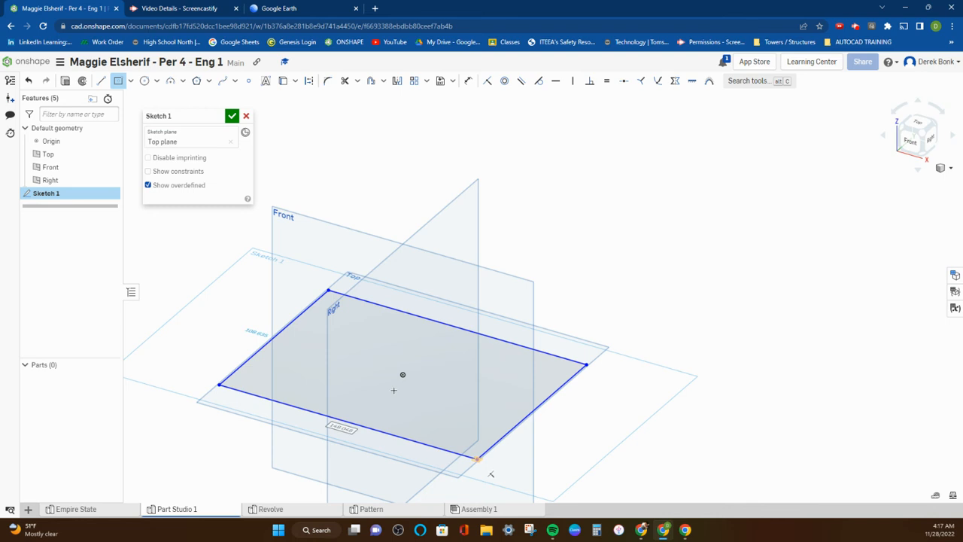
Extrude the rectangle 25 mm upward as a new solid base
{"action": "left_click", "coordinate": [65, 81]}
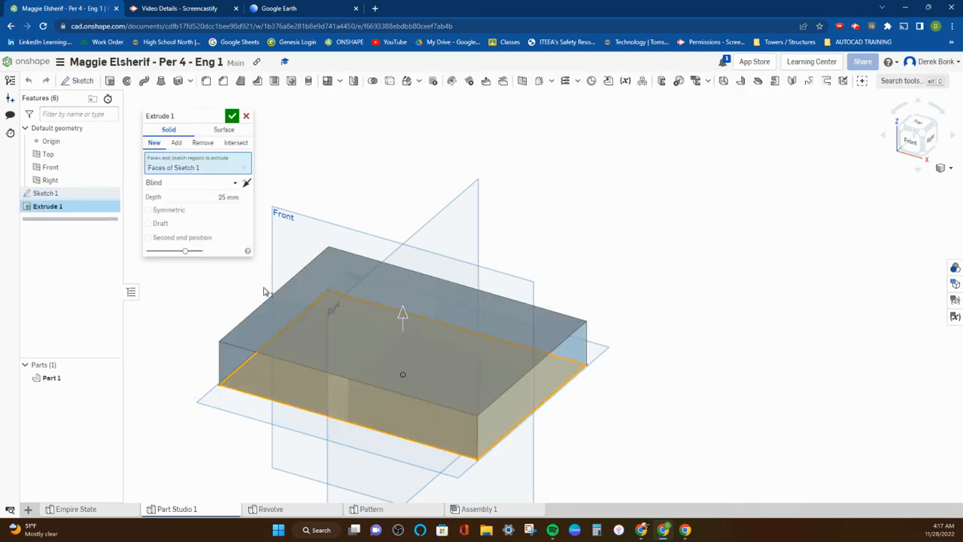
{"action": "left_click", "coordinate": [232, 116]}
{"action": "middle_click_drag", "start_coordinate": [260, 209], "coordinate": [278, 246]}
{"action": "scroll", "coordinate": [279, 246], "scroll_direction": "down", "scroll_amount": 1}
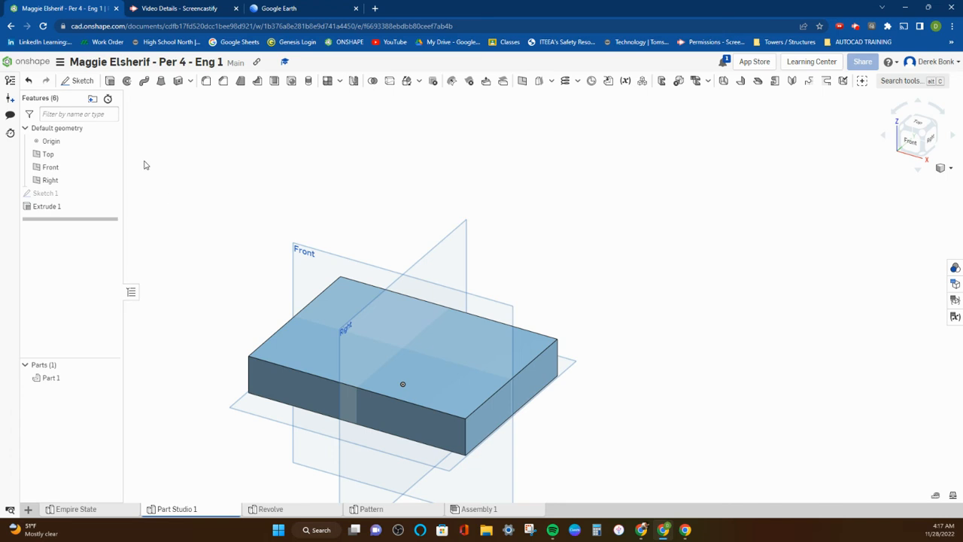
Sketch a slightly smaller center point rectangle on the base's top face, centred on that face
{"action": "left_click", "coordinate": [87, 85]}
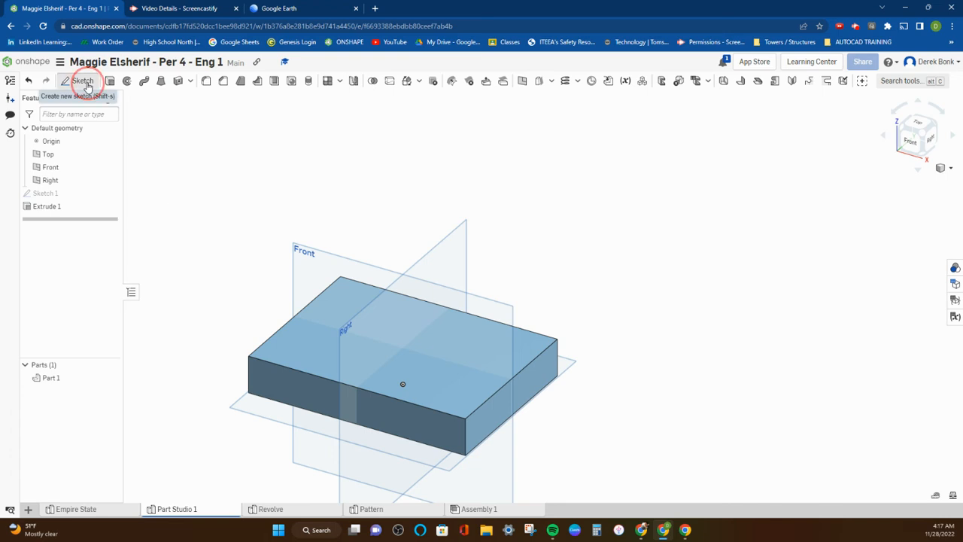
{"action": "left_click", "coordinate": [291, 341]}
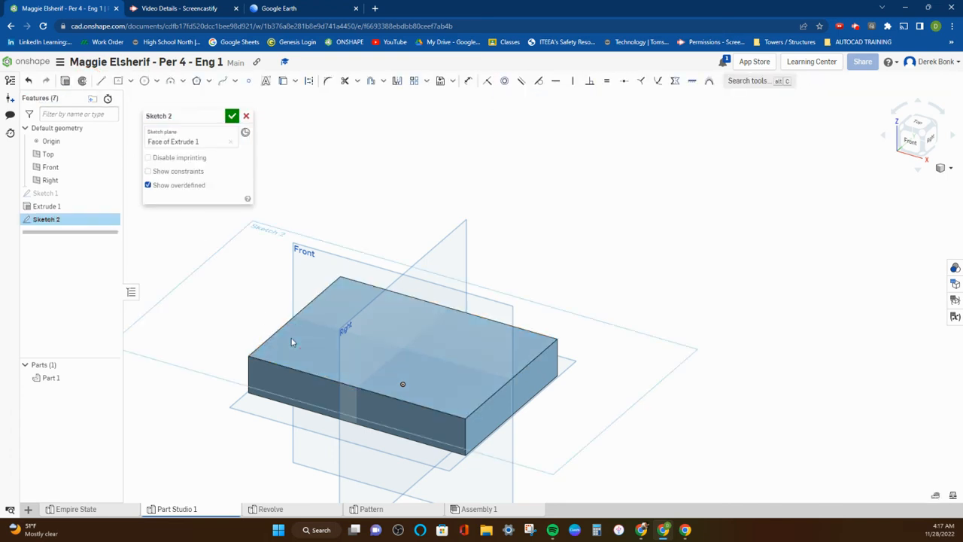
{"action": "left_click", "coordinate": [118, 82]}
{"action": "scroll", "coordinate": [513, 378], "scroll_direction": "up", "scroll_amount": 3}
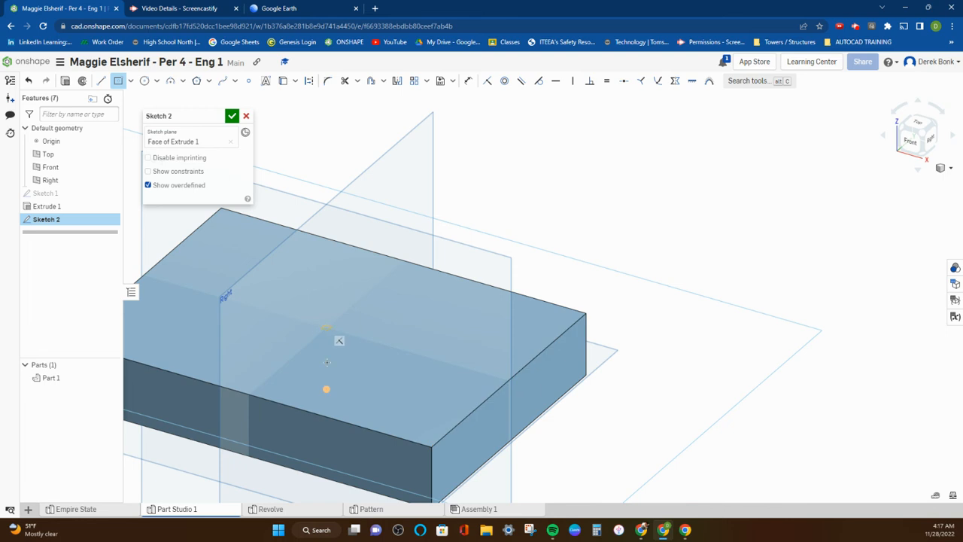
{"action": "right_click_drag", "start_coordinate": [326, 389], "coordinate": [717, 183]}
{"action": "left_click", "coordinate": [920, 129]}
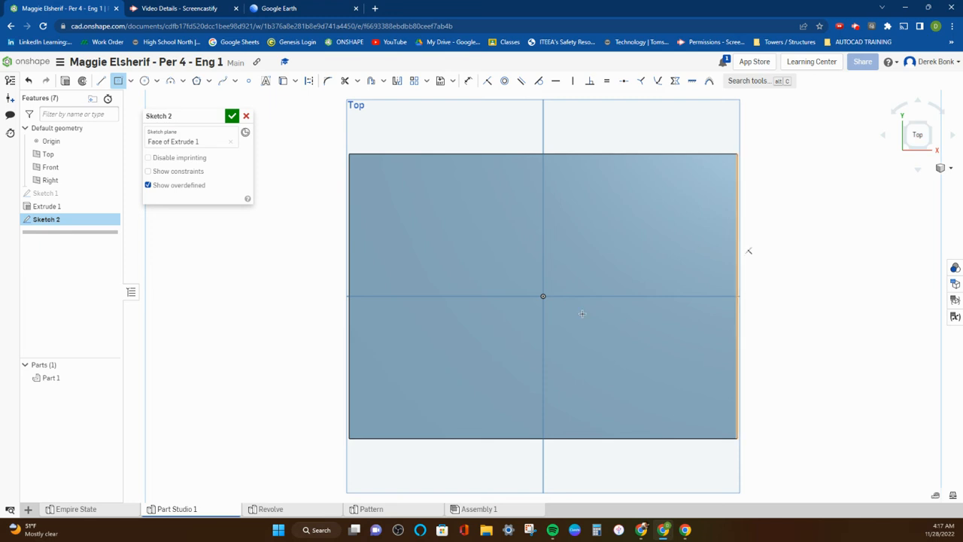
{"action": "mouse_move", "coordinate": [563, 312]}
{"action": "right_mouse_down"}
{"action": "mouse_move", "coordinate": [555, 239]}
{"action": "mouse_move", "coordinate": [499, 229]}
{"action": "mouse_move", "coordinate": [520, 228]}
{"action": "mouse_move", "coordinate": [512, 227]}
{"action": "right_mouse_up"}
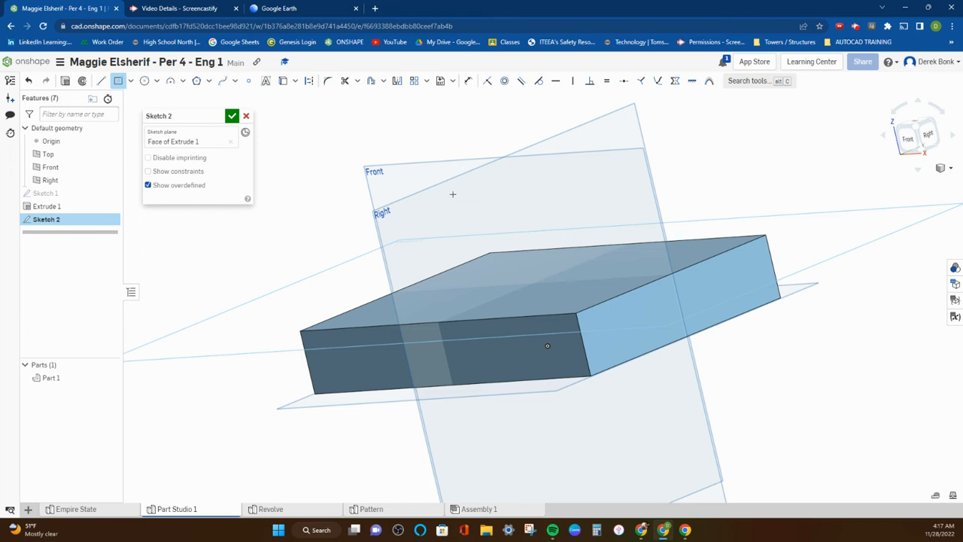
{"action": "left_click", "coordinate": [533, 283]}
{"action": "left_click", "coordinate": [564, 305]}
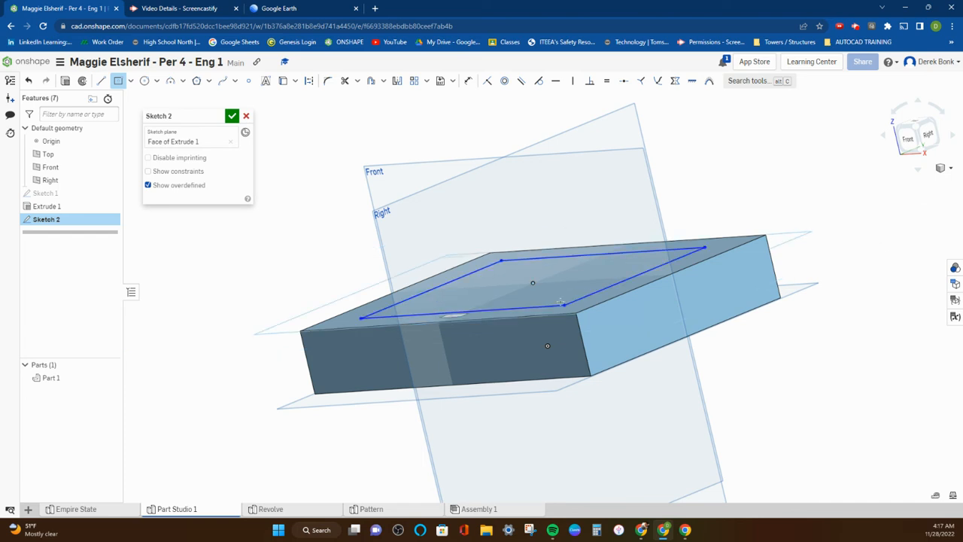
Extrude the smaller rectangle about 73.2 mm upward, adding it to the base as the second tier
{"action": "left_click", "coordinate": [66, 82]}
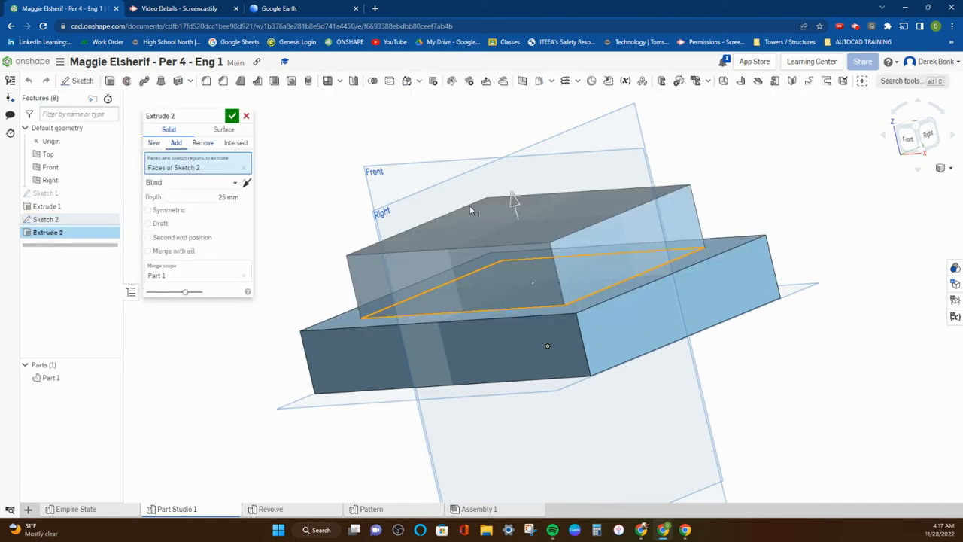
{"action": "left_click_drag", "start_coordinate": [514, 203], "coordinate": [441, 85]}
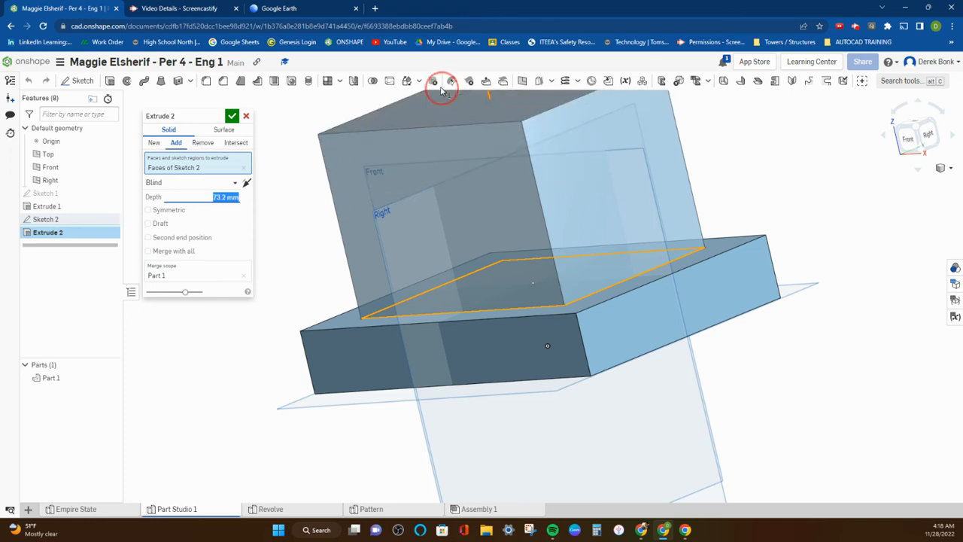
{"action": "left_click", "coordinate": [232, 116]}
{"action": "right_click_drag", "start_coordinate": [243, 122], "coordinate": [406, 216]}
{"action": "scroll", "coordinate": [410, 220], "scroll_direction": "down", "scroll_amount": 5}
{"action": "scroll", "coordinate": [419, 207], "scroll_direction": "up", "scroll_amount": 5}
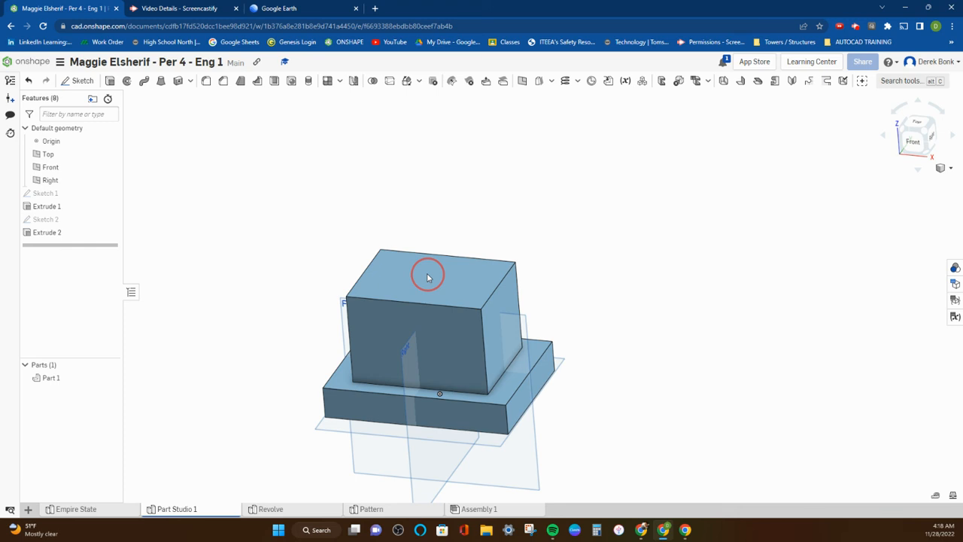
{"action": "scroll", "coordinate": [428, 270], "scroll_direction": "up", "scroll_amount": 4}
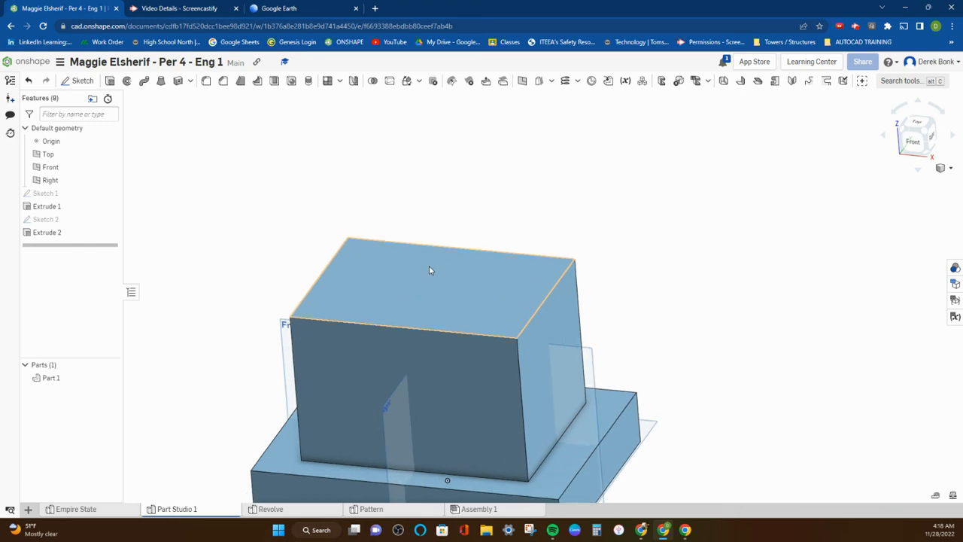
{"action": "left_click", "coordinate": [431, 264]}
{"action": "mouse_move", "coordinate": [431, 264]}
{"action": "right_mouse_down"}
{"action": "mouse_move", "coordinate": [444, 218]}
{"action": "mouse_move", "coordinate": [441, 273]}
{"action": "mouse_move", "coordinate": [441, 248]}
{"action": "mouse_move", "coordinate": [438, 263]}
{"action": "right_mouse_up"}
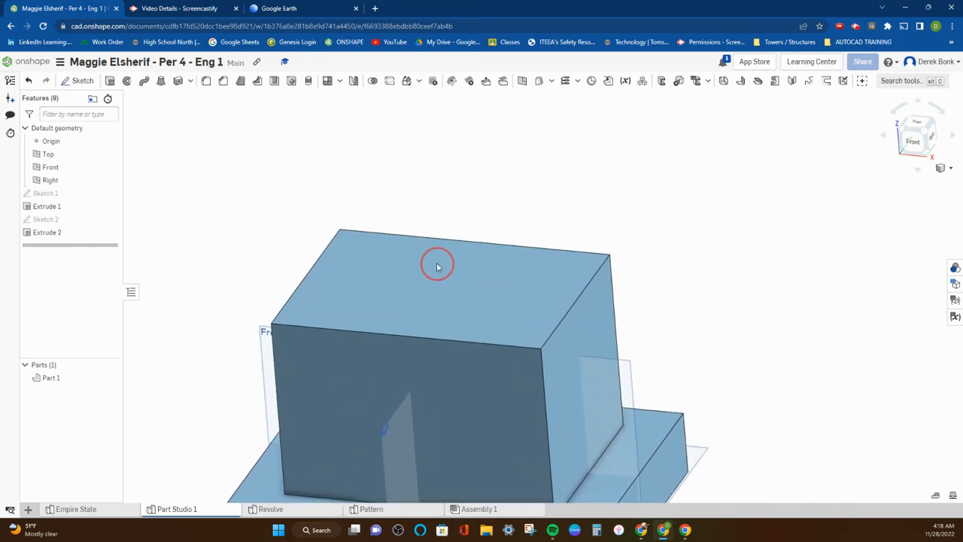
Sketch three overlapping center point rectangles of differing proportions on the second tier's top face, sharing its centre, to form a stepped-corner outline
{"action": "left_click", "coordinate": [82, 78]}
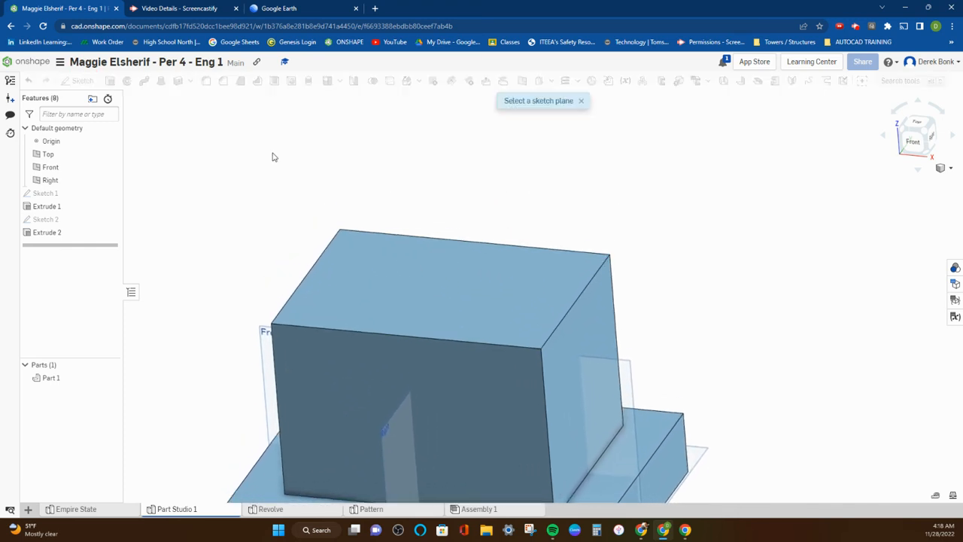
{"action": "left_click", "coordinate": [355, 241]}
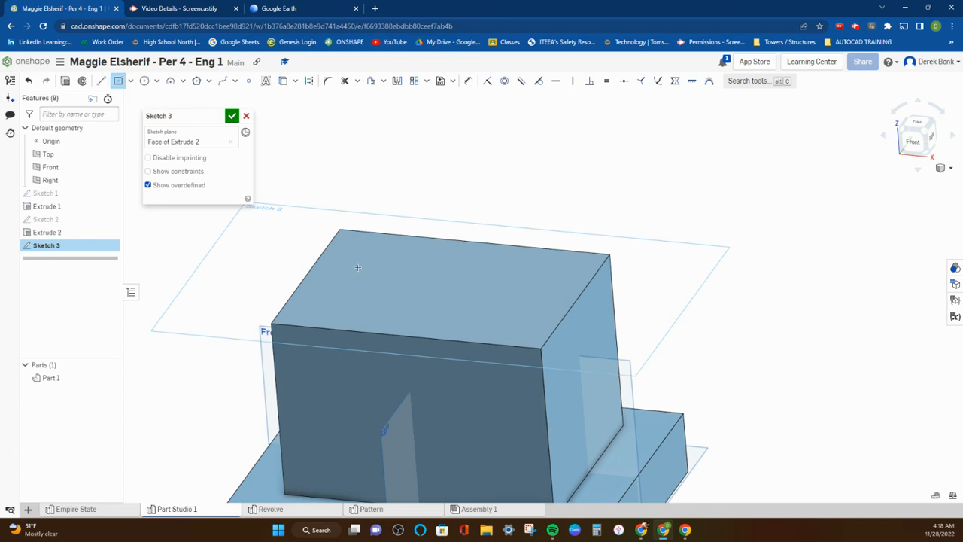
{"action": "left_click", "coordinate": [441, 289]}
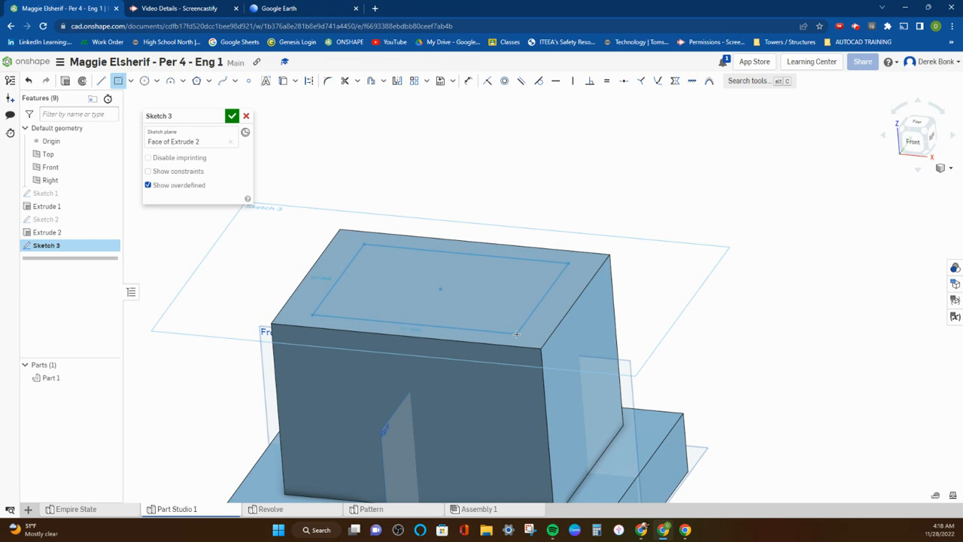
{"action": "left_click", "coordinate": [518, 331]}
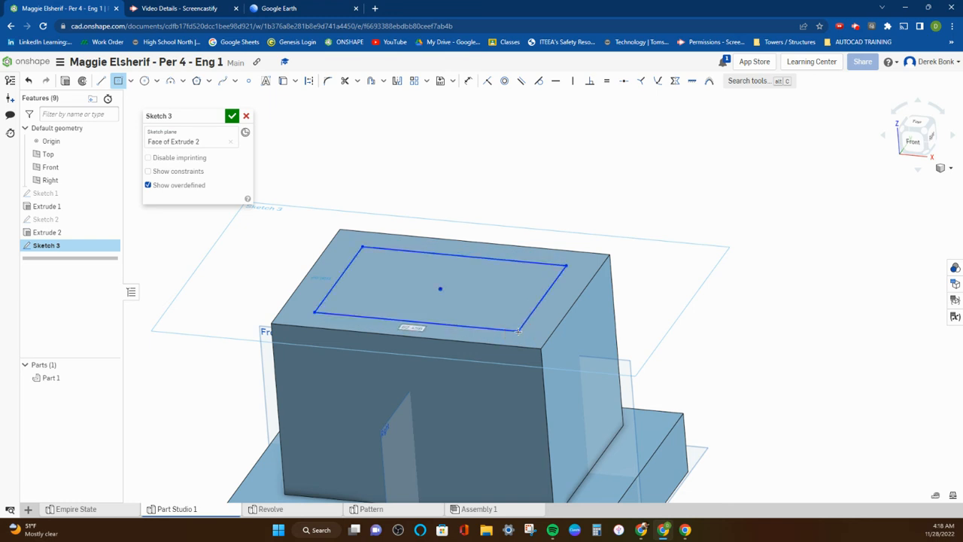
{"action": "left_click", "coordinate": [440, 289]}
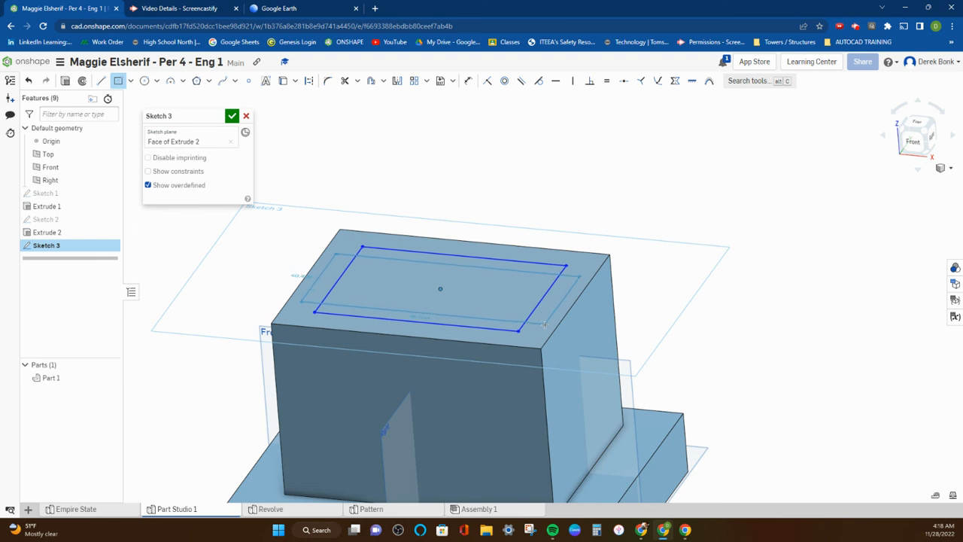
{"action": "left_click", "coordinate": [546, 325]}
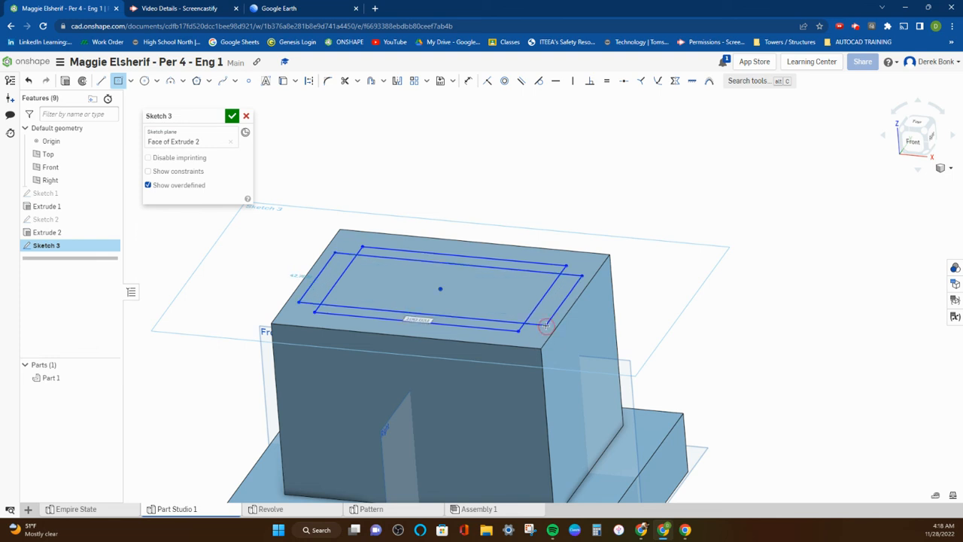
{"action": "left_click", "coordinate": [440, 288]}
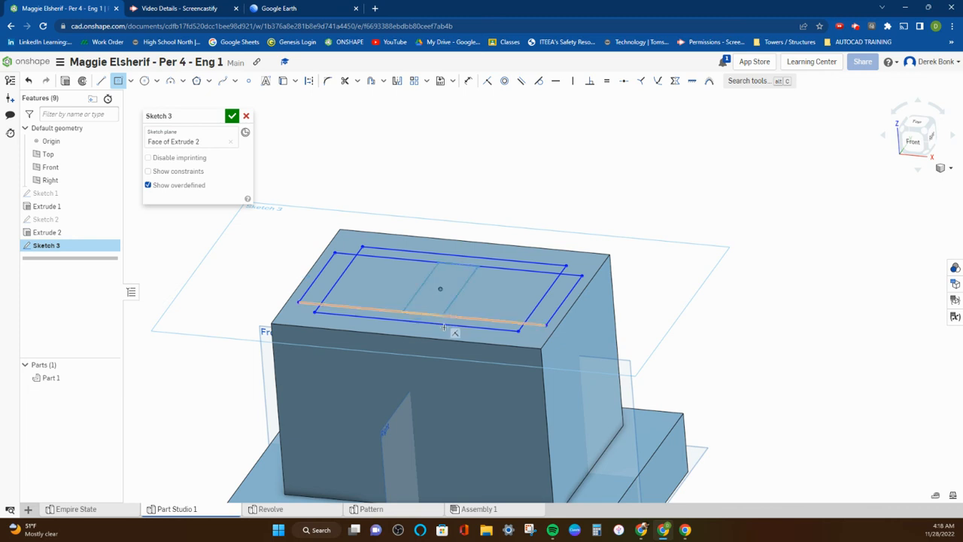
{"action": "left_click", "coordinate": [489, 339]}
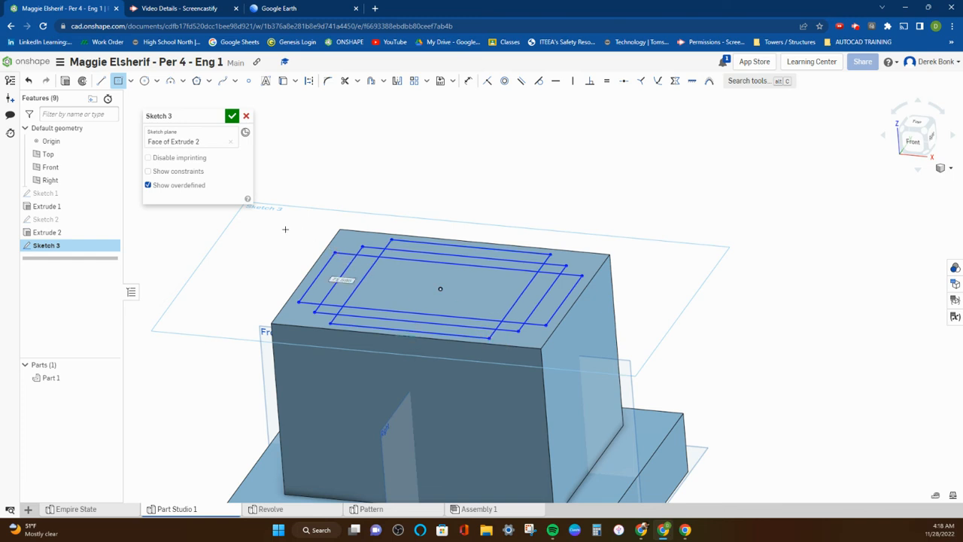
{"action": "scroll", "coordinate": [361, 322], "scroll_direction": "up", "scroll_amount": 1}
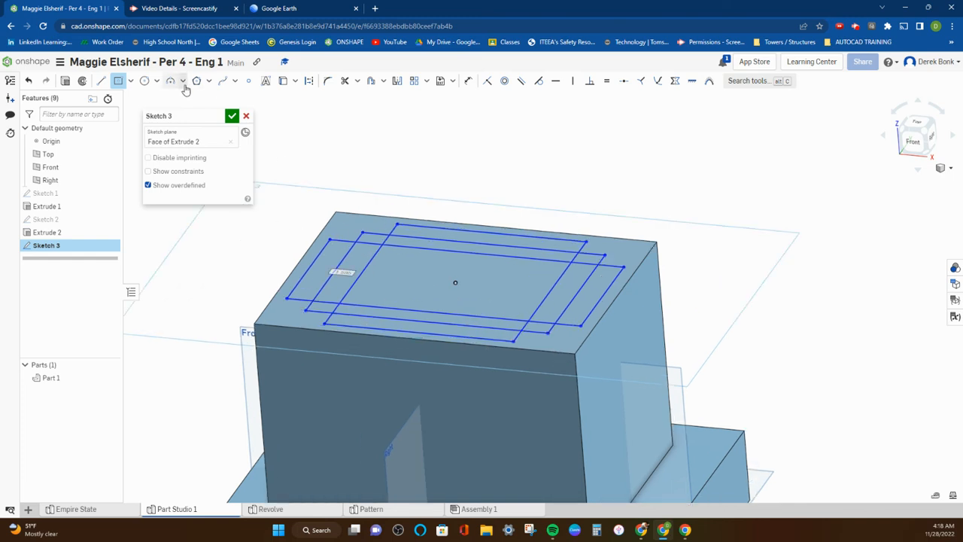
{"action": "left_click", "coordinate": [64, 82]}
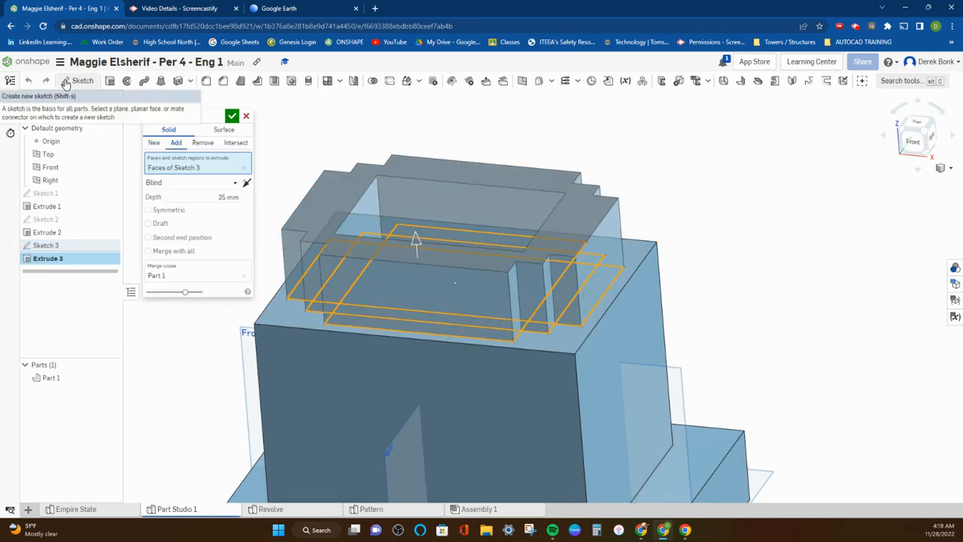
{"action": "mouse_move", "coordinate": [427, 241]}
{"action": "right_mouse_down"}
{"action": "mouse_move", "coordinate": [418, 276]}
{"action": "mouse_move", "coordinate": [424, 223]}
{"action": "mouse_move", "coordinate": [424, 250]}
{"action": "right_mouse_up"}
{"action": "left_click", "coordinate": [418, 275]}
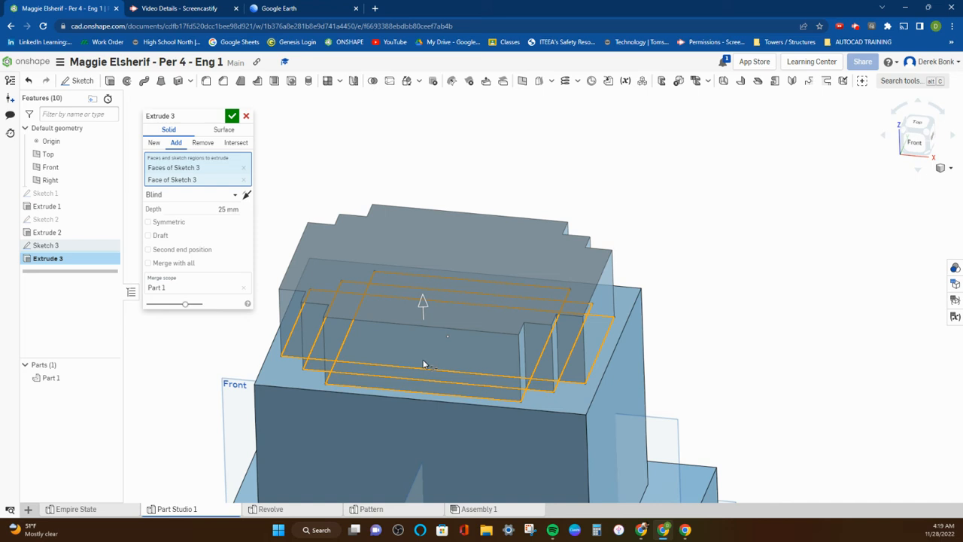
{"action": "left_click", "coordinate": [420, 353]}
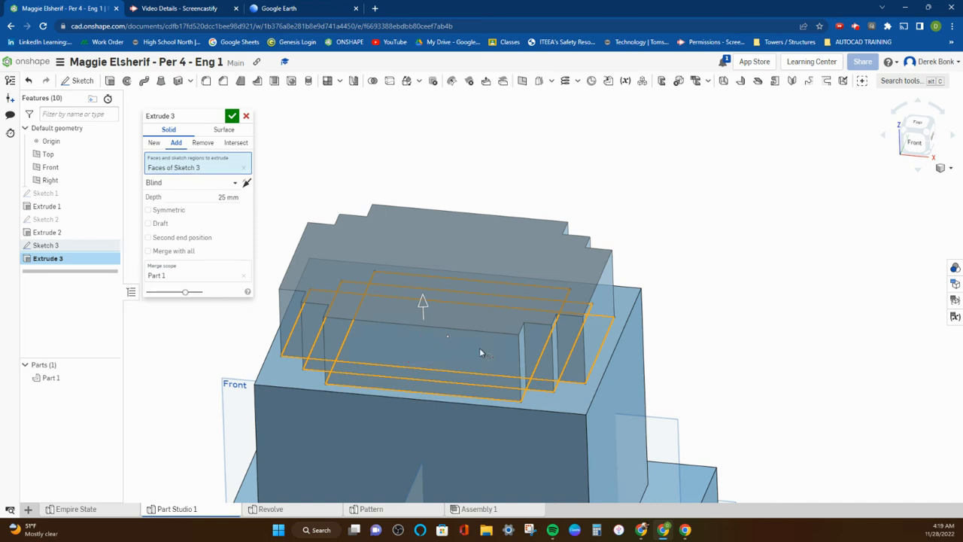
{"action": "left_click", "coordinate": [545, 365]}
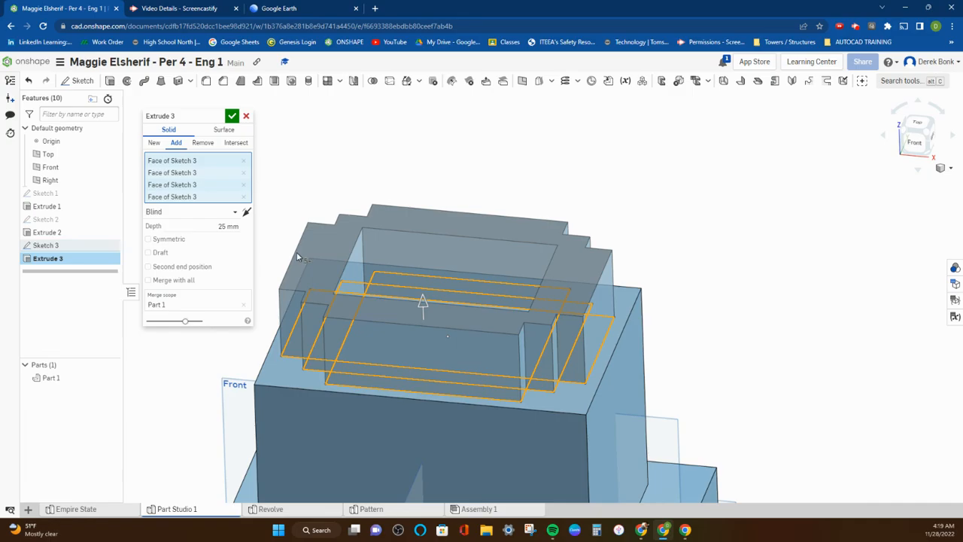
{"action": "right_click_drag", "start_coordinate": [439, 280], "coordinate": [420, 312]}
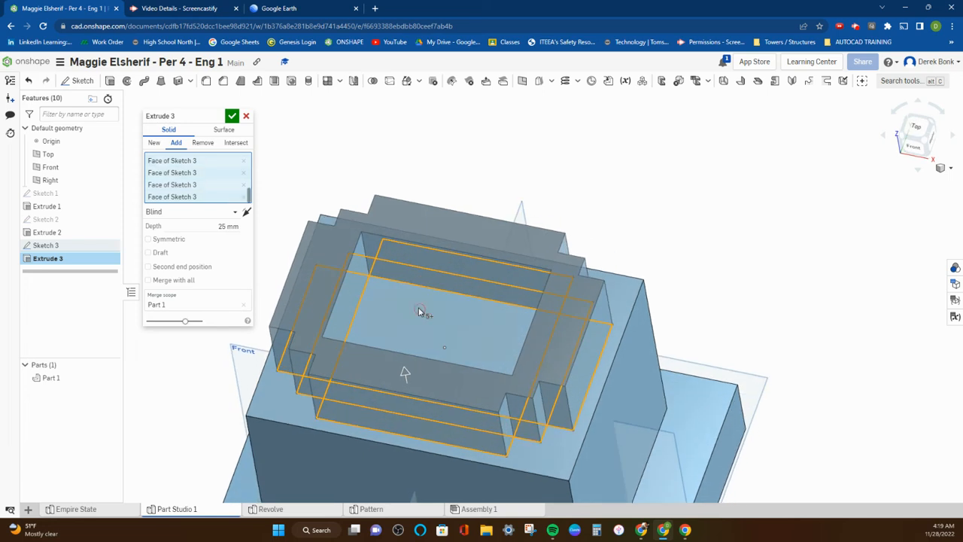
{"action": "left_click", "coordinate": [420, 311]}
{"action": "left_click", "coordinate": [245, 117]}
{"action": "right_click_drag", "start_coordinate": [262, 186], "coordinate": [268, 167]}
{"action": "double_click", "coordinate": [71, 246]}
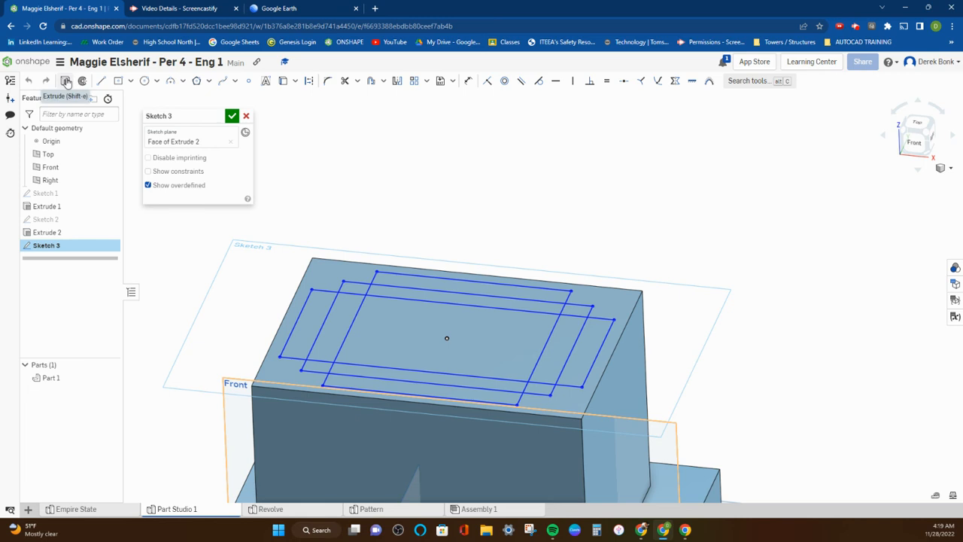
{"action": "left_click", "coordinate": [232, 116]}
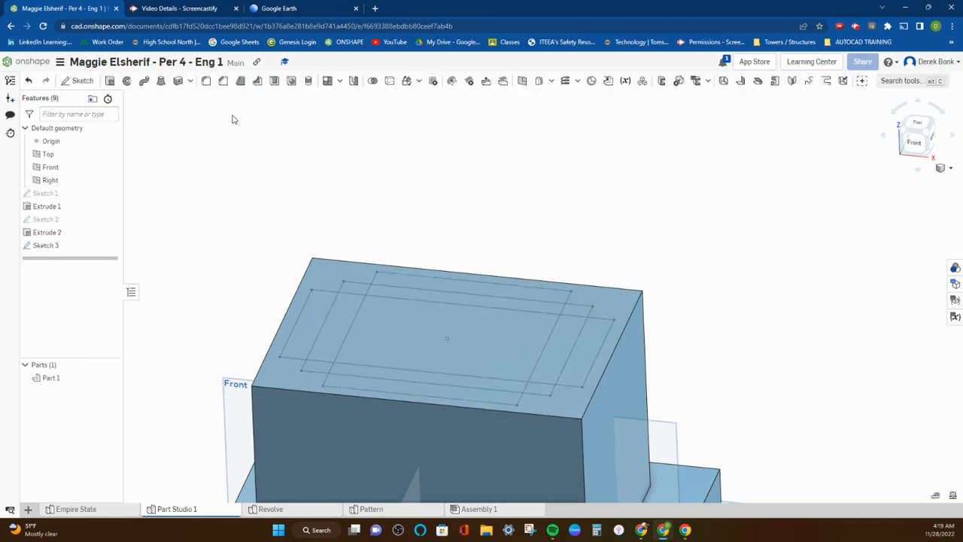
{"action": "left_click", "coordinate": [110, 80]}
{"action": "left_click", "coordinate": [395, 279]}
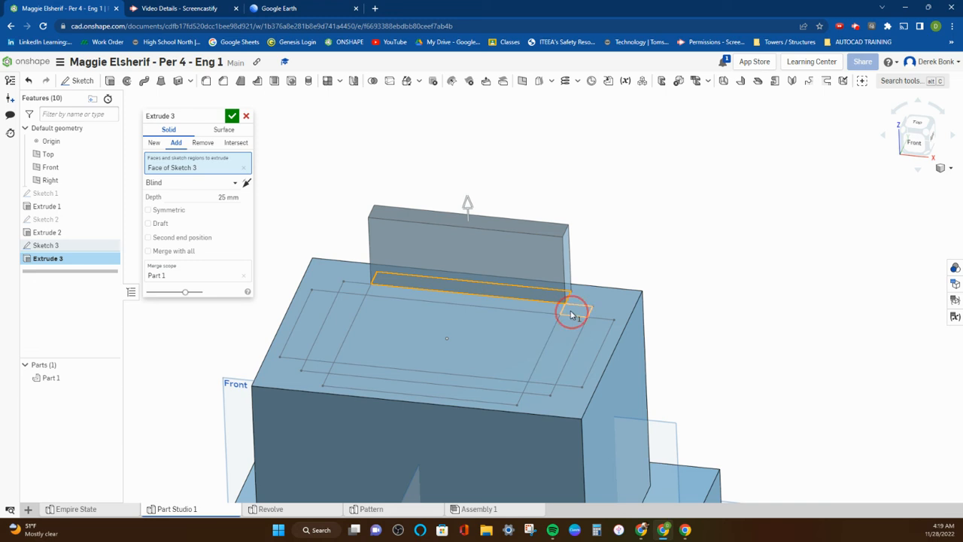
{"action": "left_click", "coordinate": [563, 340]}
{"action": "left_click", "coordinate": [537, 384]}
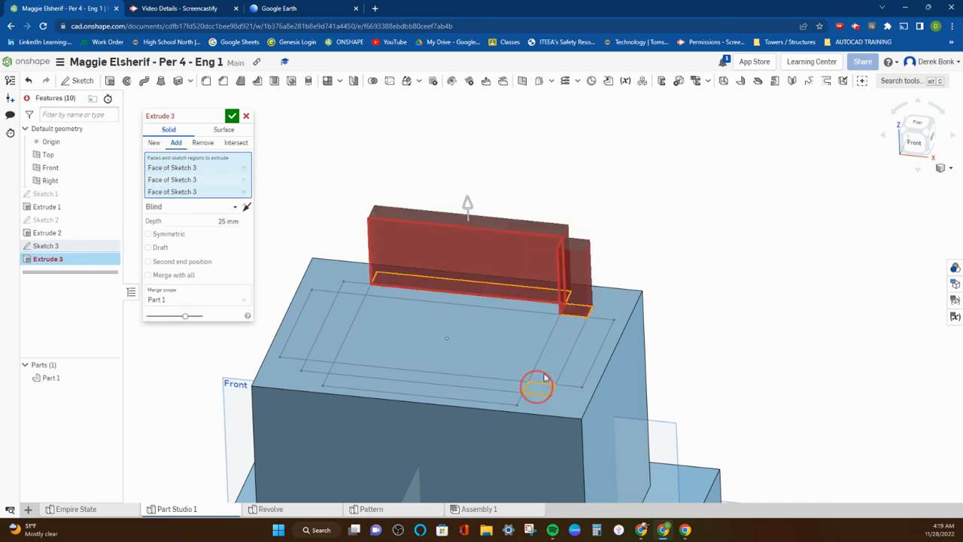
{"action": "left_click", "coordinate": [519, 380]}
{"action": "left_click", "coordinate": [466, 386]}
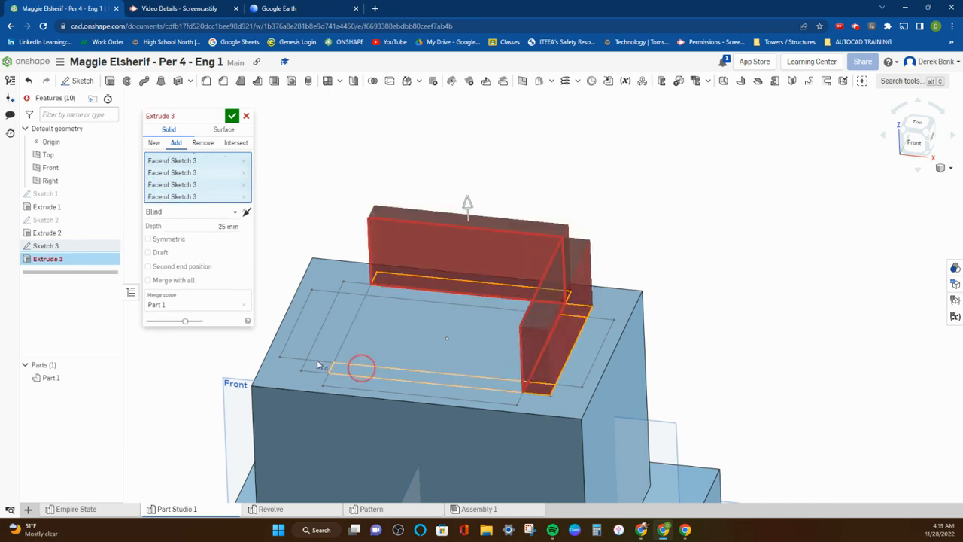
{"action": "left_click", "coordinate": [315, 363]}
{"action": "left_click", "coordinate": [325, 338]}
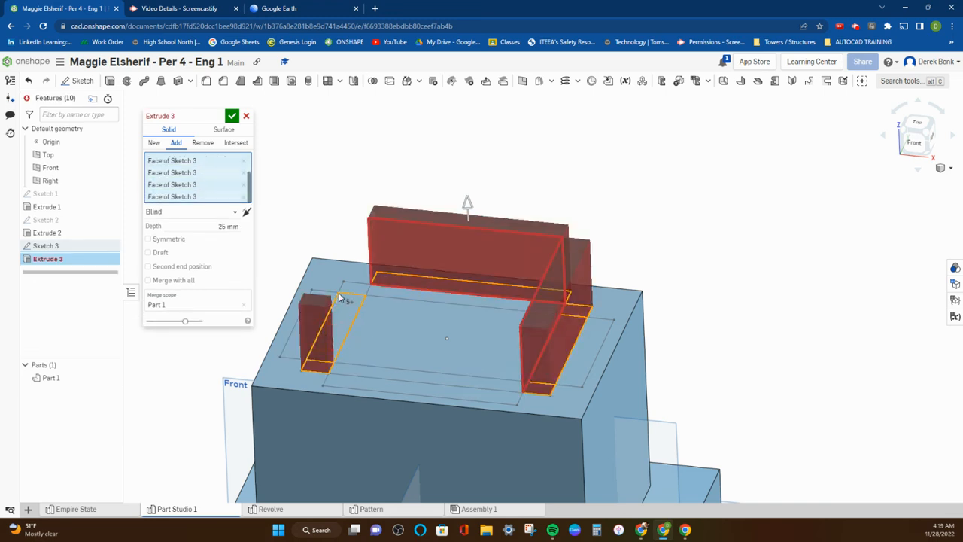
{"action": "left_click", "coordinate": [347, 288]}
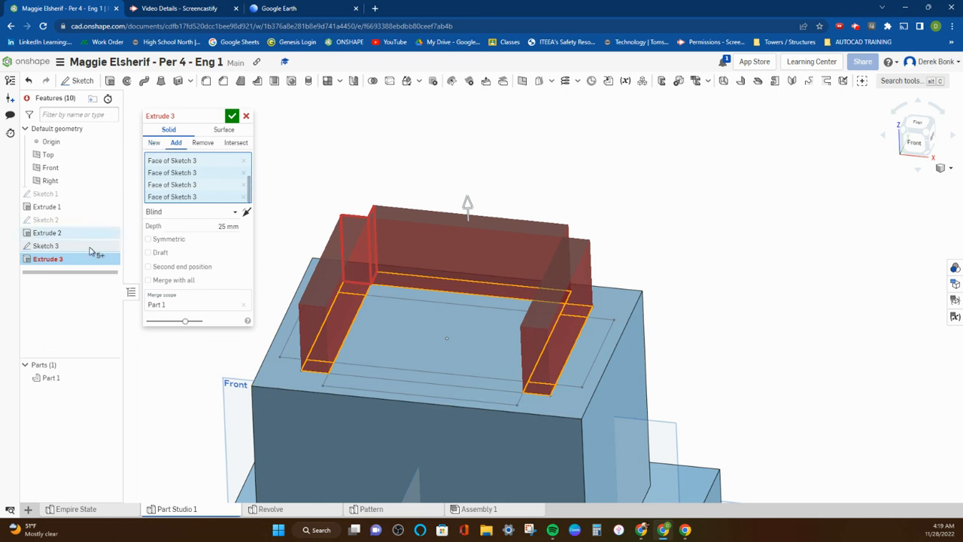
{"action": "left_click", "coordinate": [398, 377]}
{"action": "right_click_drag", "start_coordinate": [414, 323], "coordinate": [412, 347]}
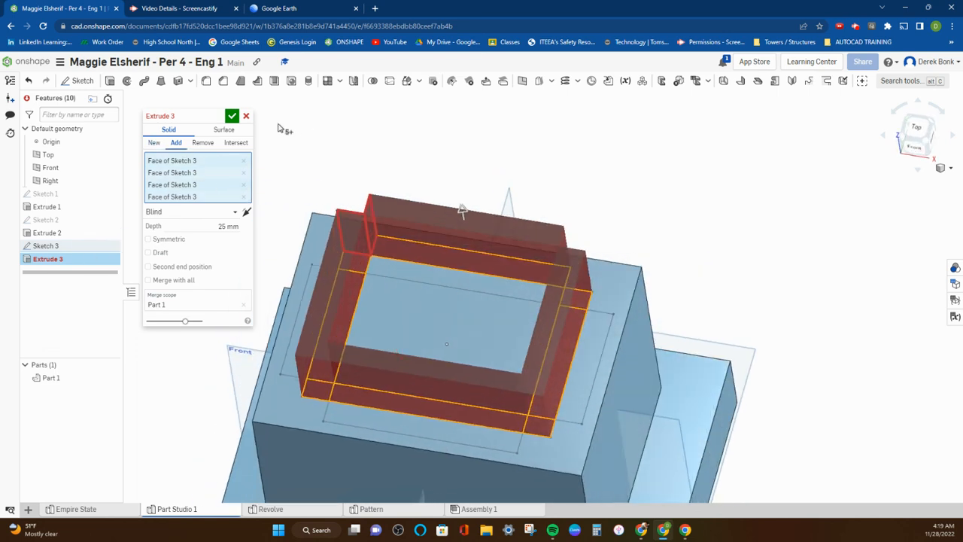
{"action": "left_click", "coordinate": [245, 118]}
Extrude the overlapping rectangles, including the enclosed central region, about 134 mm upward and add them to the part as the third tier
{"action": "right_click_drag", "start_coordinate": [254, 182], "coordinate": [262, 152]}
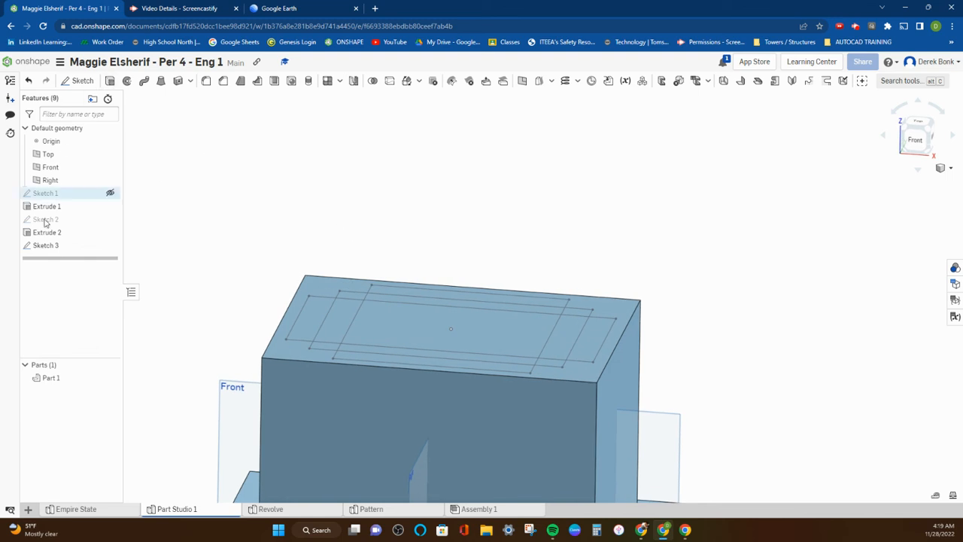
{"action": "double_click", "coordinate": [45, 245]}
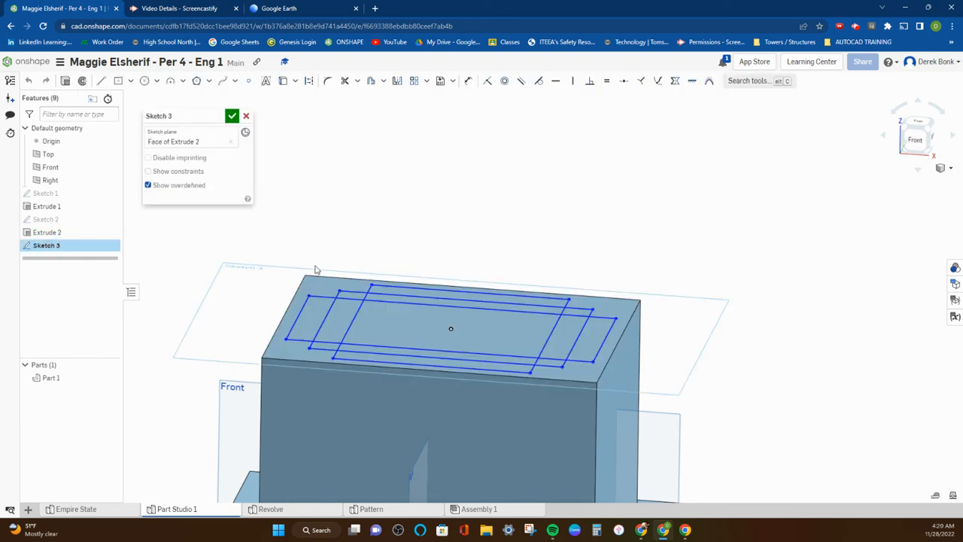
{"action": "left_click", "coordinate": [66, 81]}
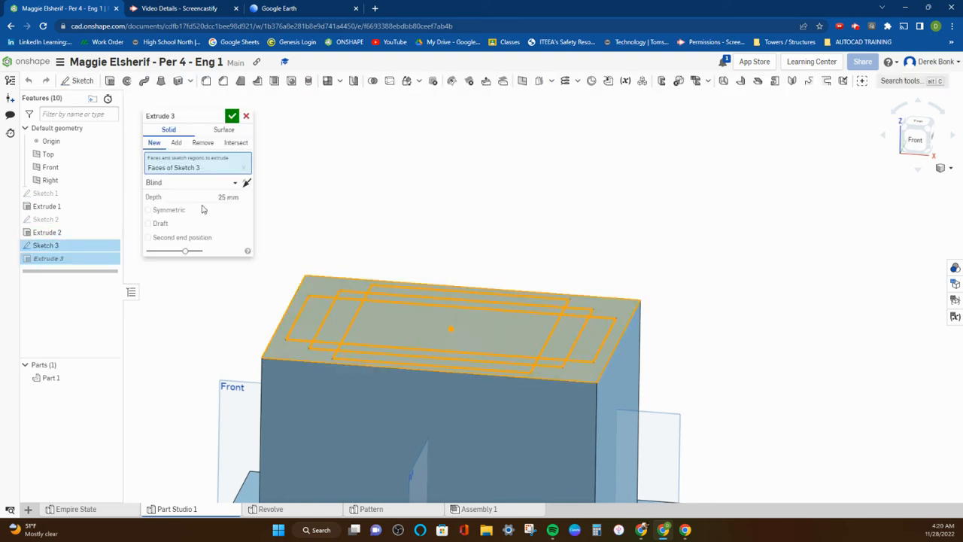
{"action": "right_click_drag", "start_coordinate": [414, 282], "coordinate": [411, 295]}
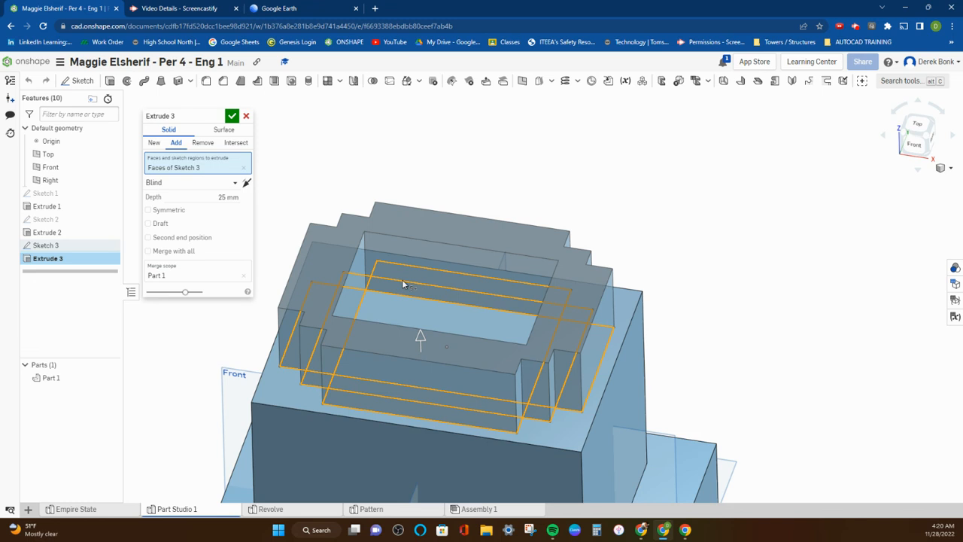
{"action": "left_click", "coordinate": [392, 302]}
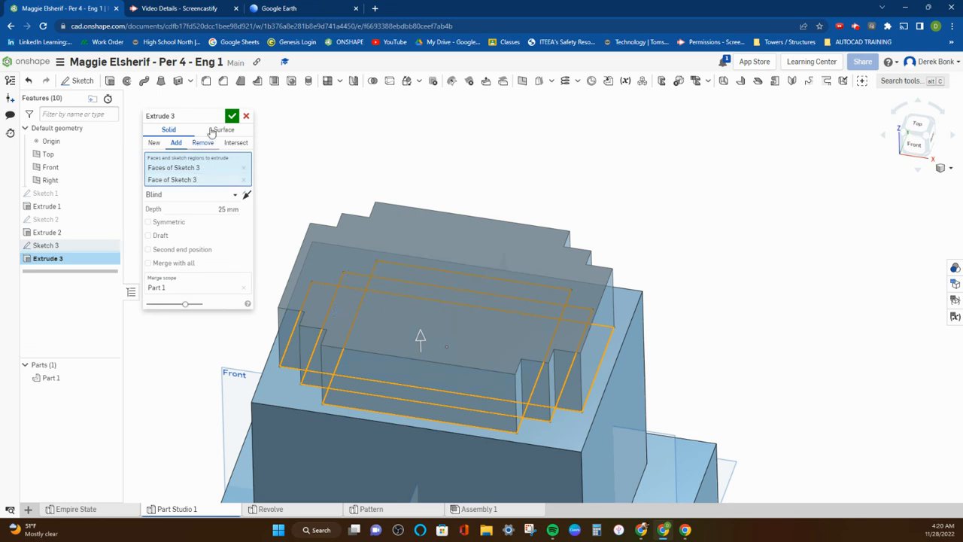
{"action": "right_click_drag", "start_coordinate": [415, 149], "coordinate": [415, 128]}
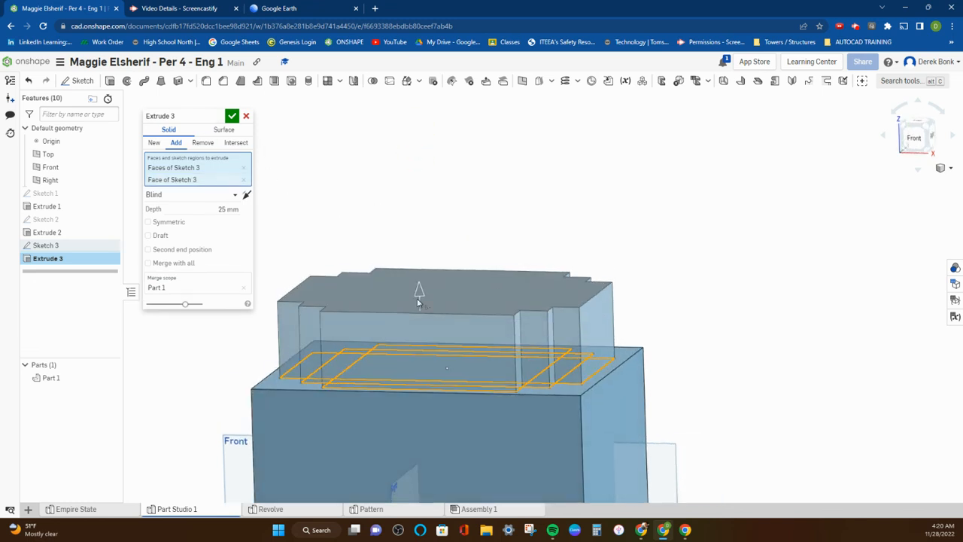
{"action": "left_click_drag", "start_coordinate": [422, 298], "coordinate": [406, 144]}
{"action": "scroll", "coordinate": [407, 144], "scroll_direction": "down", "scroll_amount": 5}
{"action": "left_click_drag", "start_coordinate": [482, 161], "coordinate": [477, 113]}
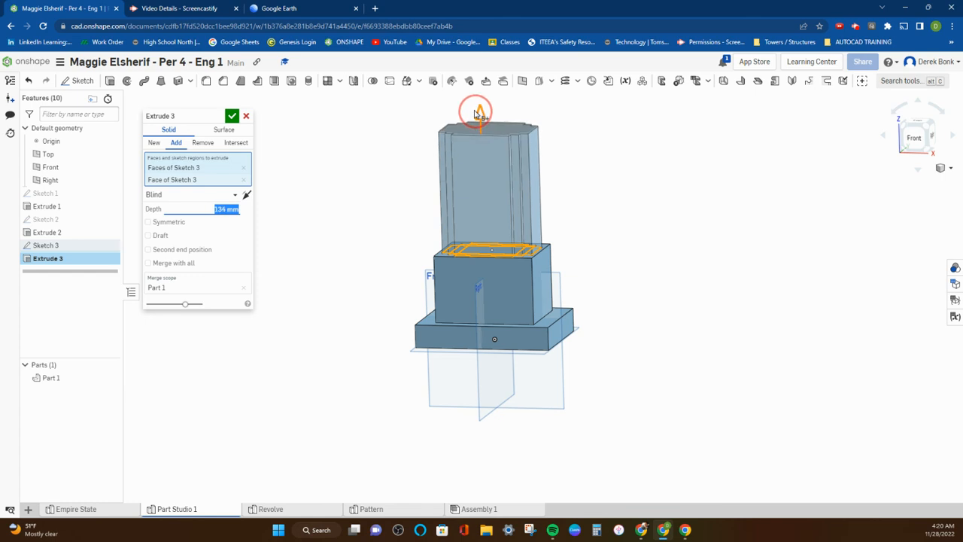
{"action": "left_click", "coordinate": [232, 115]}
Sketch two overlapping center point rectangles of differing proportions on the third tier's top face, both centred on that face
{"action": "right_click_drag", "start_coordinate": [590, 276], "coordinate": [584, 252]}
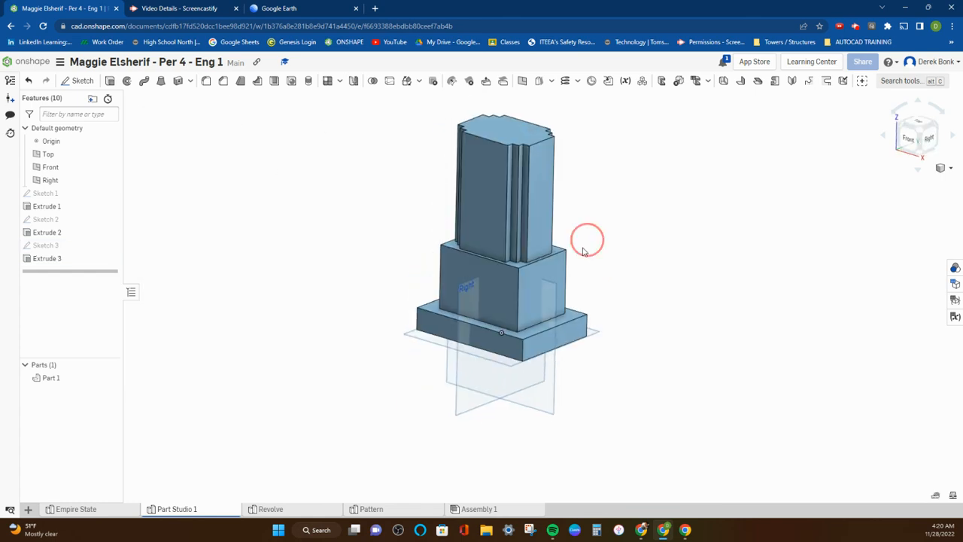
{"action": "middle_click_drag", "start_coordinate": [584, 251], "coordinate": [544, 341]}
{"action": "left_click", "coordinate": [82, 80]}
{"action": "left_click", "coordinate": [457, 222]}
{"action": "left_click", "coordinate": [117, 81]}
{"action": "left_click", "coordinate": [464, 236]}
{"action": "scroll", "coordinate": [469, 245], "scroll_direction": "up", "scroll_amount": 5}
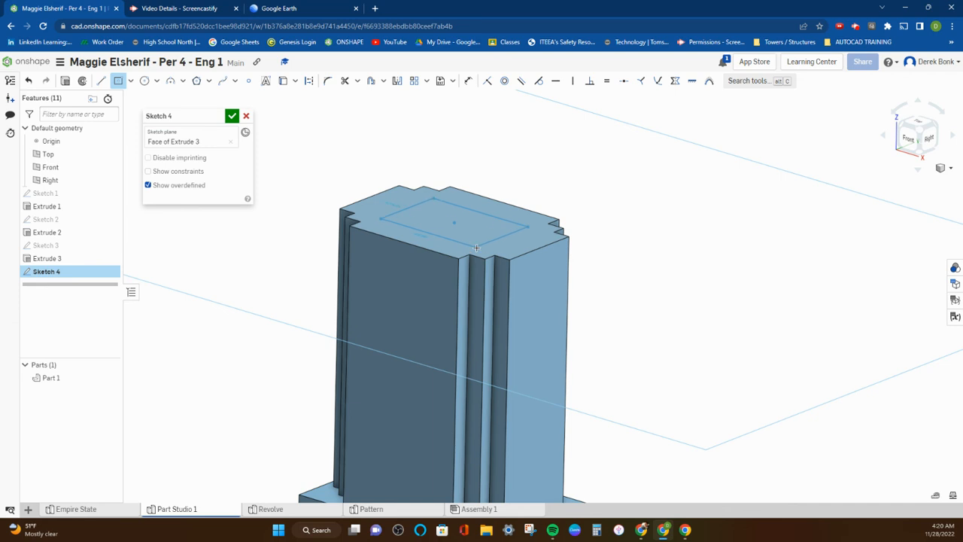
{"action": "left_click", "coordinate": [476, 248]}
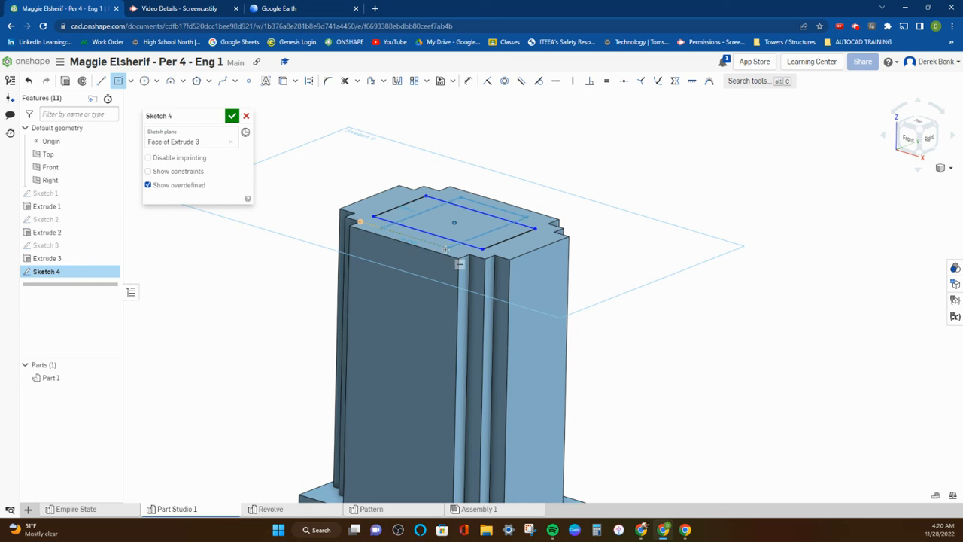
{"action": "left_click", "coordinate": [446, 249]}
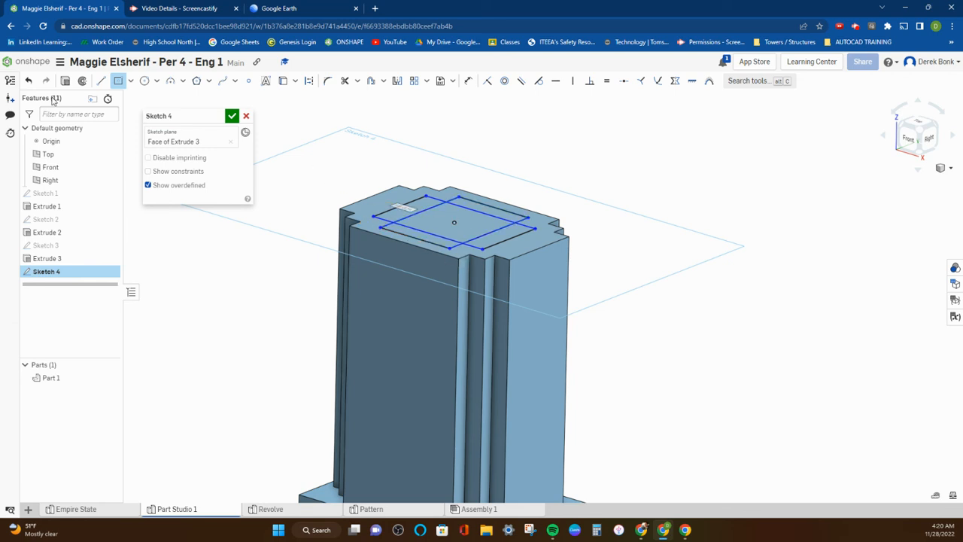
Extrude the two overlapping rectangles on the third tier about 58 mm upward, adding them to the part as the fourth tier
{"action": "key", "text": "shift+e"}
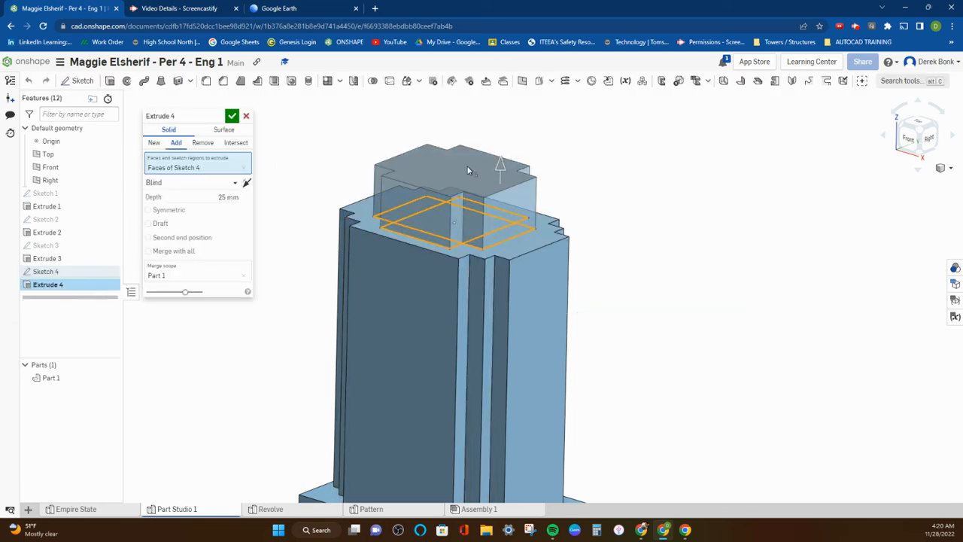
{"action": "left_click_drag", "start_coordinate": [499, 167], "coordinate": [500, 113]}
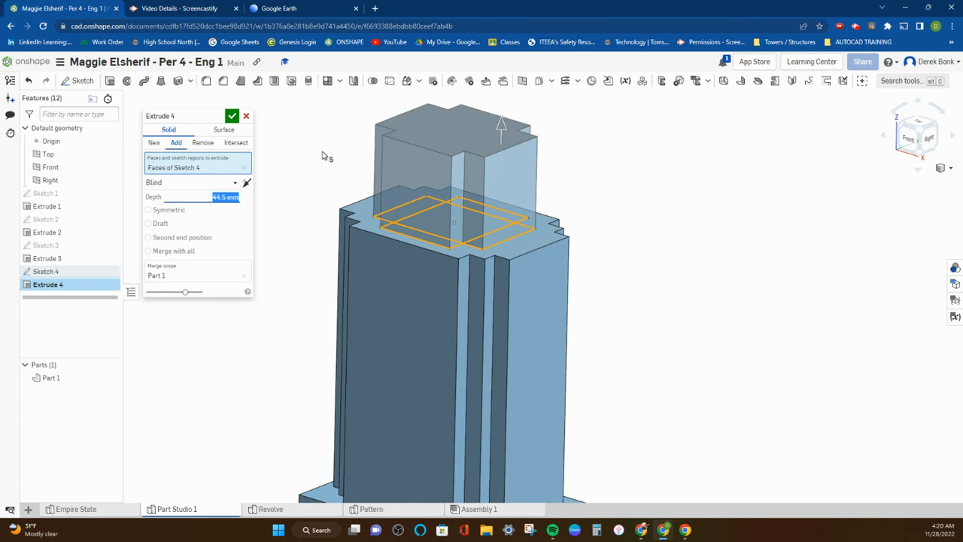
{"action": "scroll", "coordinate": [324, 165], "scroll_direction": "down", "scroll_amount": 2}
{"action": "middle_click_drag", "start_coordinate": [470, 170], "coordinate": [524, 277]}
{"action": "scroll", "coordinate": [520, 273], "scroll_direction": "down", "scroll_amount": 1}
{"action": "left_click_drag", "start_coordinate": [451, 241], "coordinate": [452, 220]}
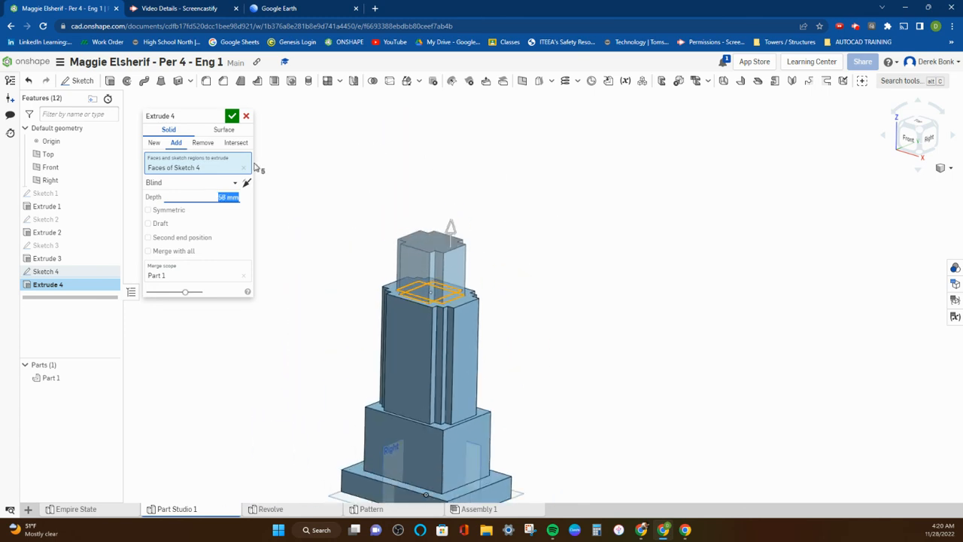
{"action": "left_click", "coordinate": [232, 115]}
{"action": "left_click", "coordinate": [430, 232]}
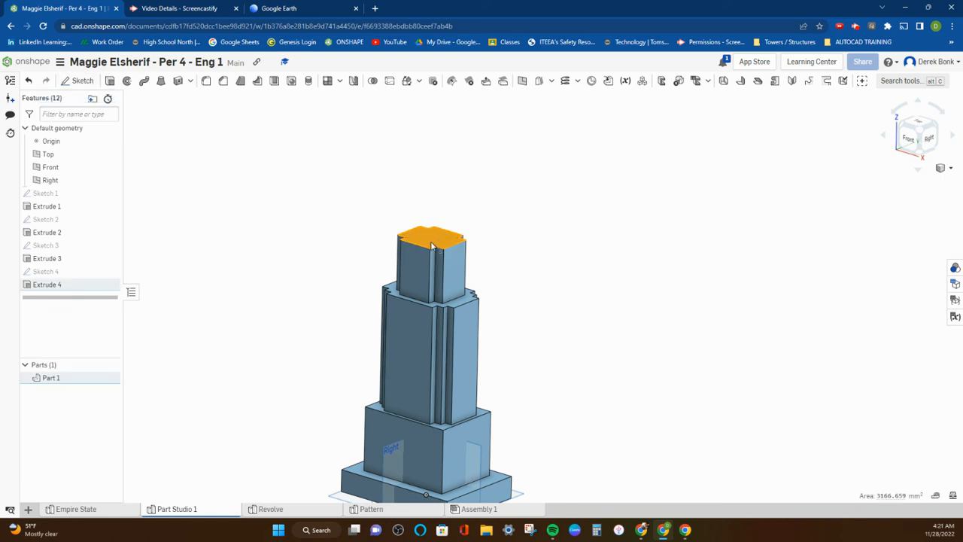
{"action": "left_click", "coordinate": [274, 166]}
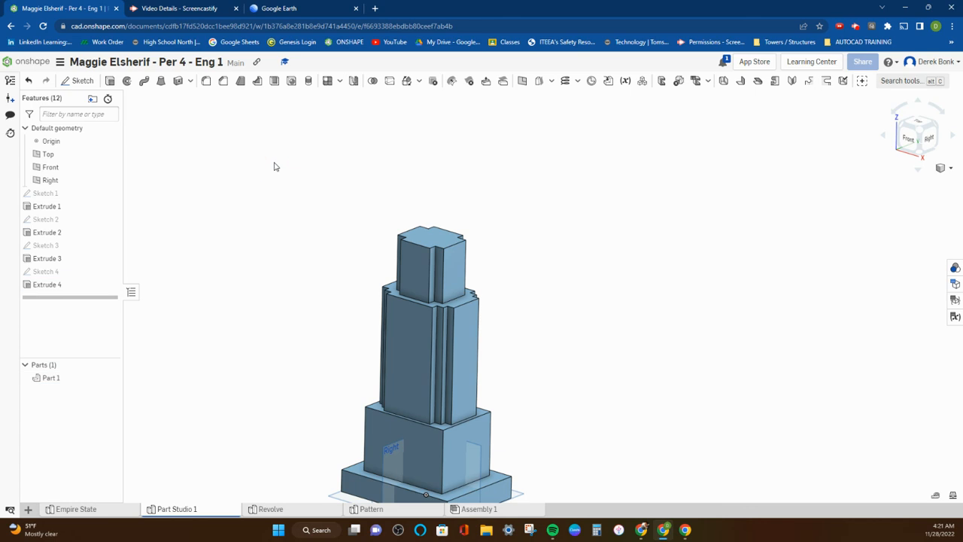
{"action": "left_click", "coordinate": [74, 82]}
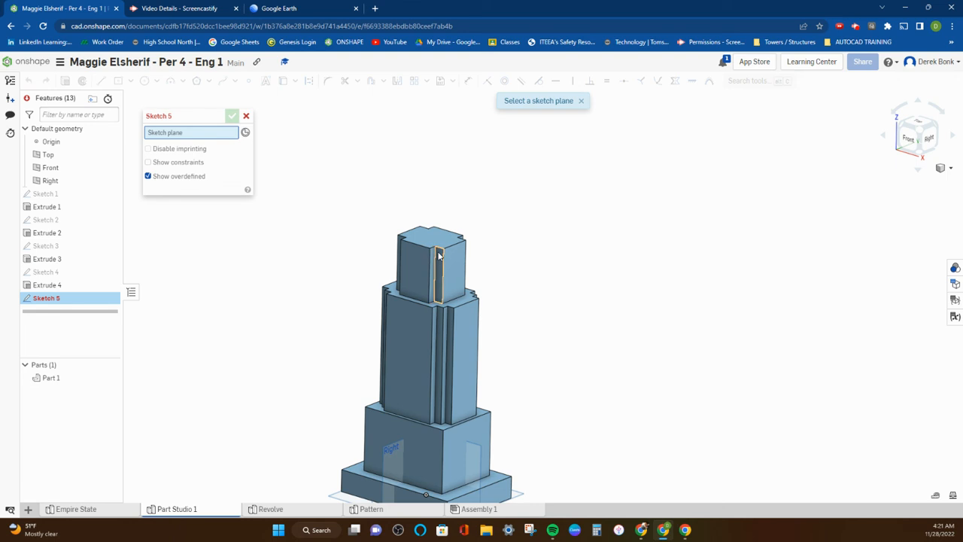
{"action": "left_click", "coordinate": [246, 118]}
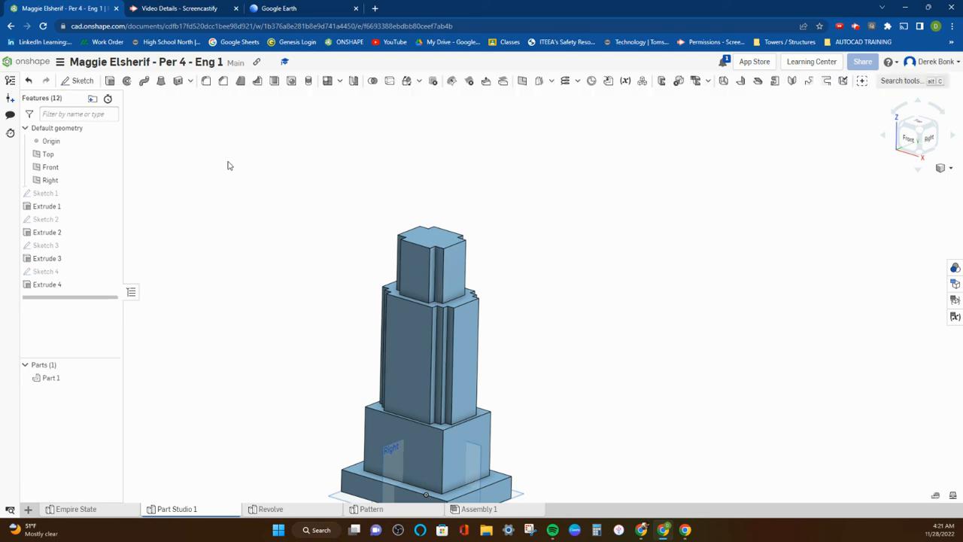
Sketch a center point rectangle on the fourth tier's top face, centred on it and reaching out to the inner stepped corners
{"action": "left_click", "coordinate": [433, 242]}
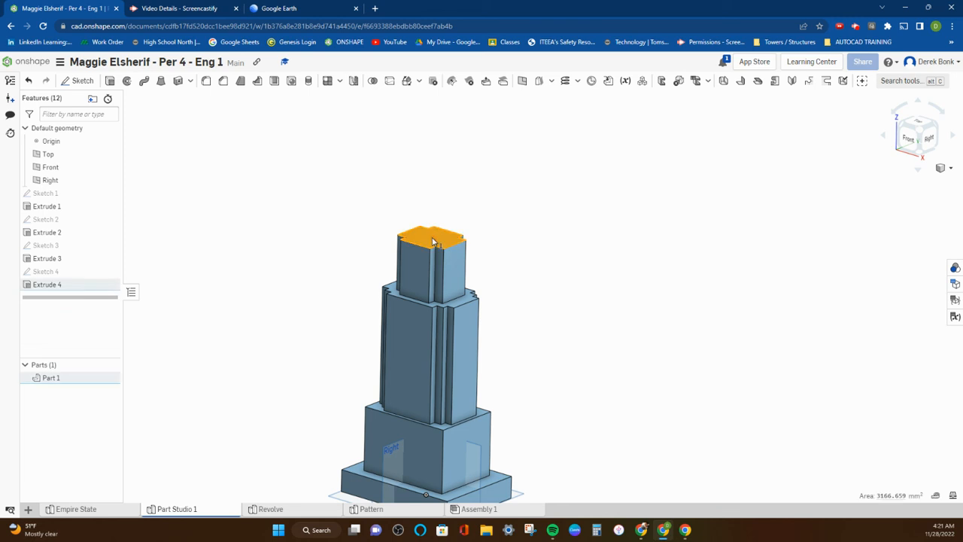
{"action": "left_click", "coordinate": [86, 82]}
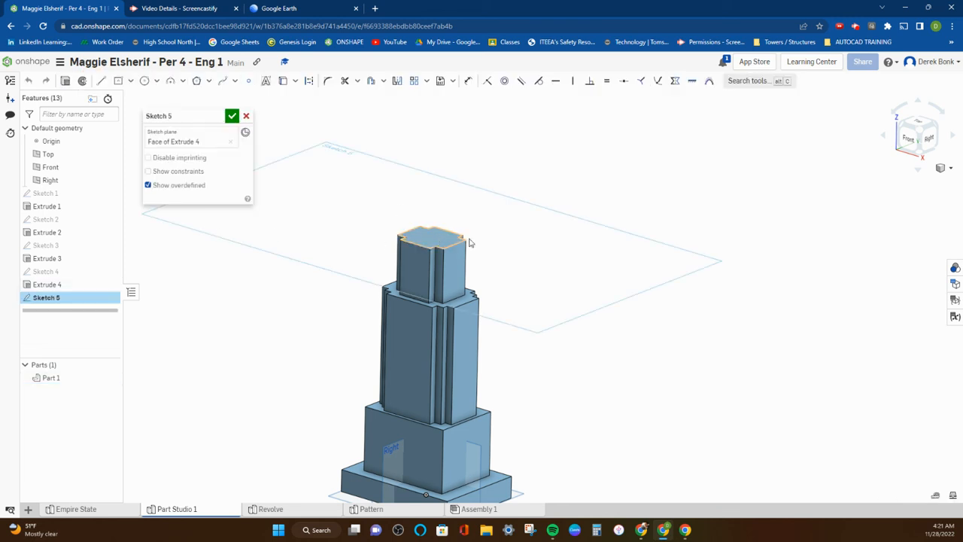
{"action": "scroll", "coordinate": [519, 241], "scroll_direction": "up", "scroll_amount": 3}
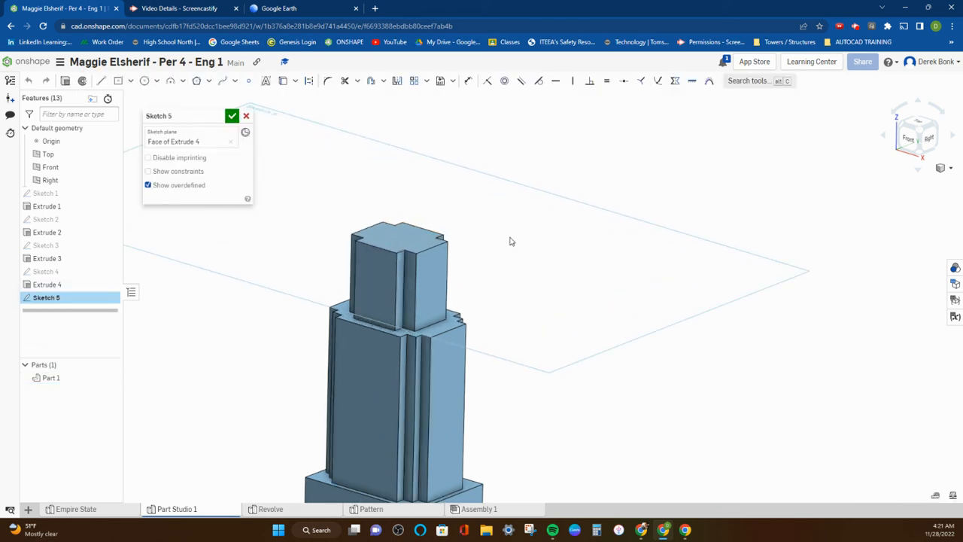
{"action": "left_click", "coordinate": [119, 81]}
{"action": "left_click", "coordinate": [405, 248]}
{"action": "left_click", "coordinate": [399, 225]}
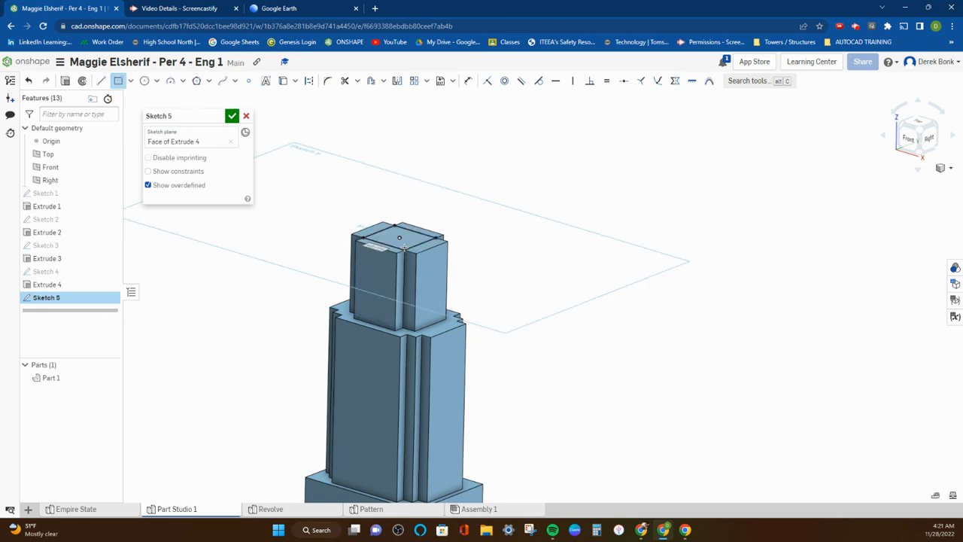
Extrude the centred rectangle about 42 mm upward and add it to the part as the fifth tier
{"action": "left_click", "coordinate": [67, 84]}
{"action": "left_click_drag", "start_coordinate": [397, 181], "coordinate": [399, 164]}
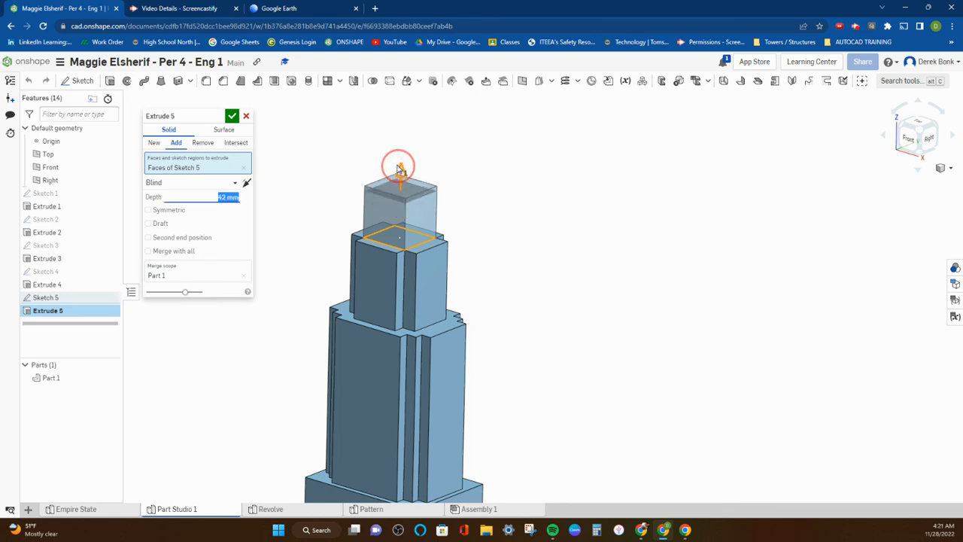
{"action": "left_click", "coordinate": [232, 116]}
Sketch a smaller center point rectangle on the fifth tier's top face, centred on that face, as the spire's base
{"action": "right_click_drag", "start_coordinate": [280, 171], "coordinate": [274, 156]}
{"action": "scroll", "coordinate": [274, 155], "scroll_direction": "down", "scroll_amount": 5}
{"action": "right_click_drag", "start_coordinate": [273, 193], "coordinate": [294, 203]}
{"action": "scroll", "coordinate": [286, 167], "scroll_direction": "up", "scroll_amount": 8}
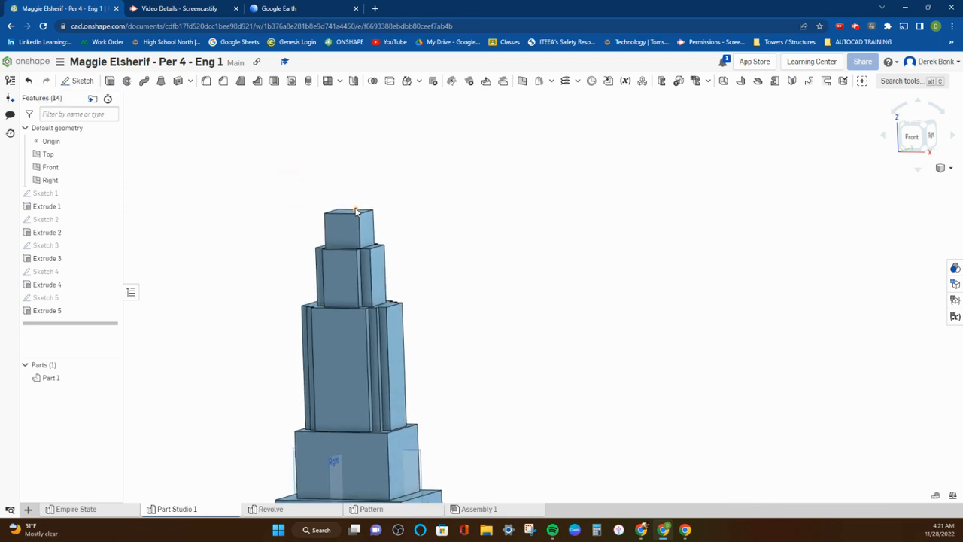
{"action": "scroll", "coordinate": [354, 214], "scroll_direction": "up", "scroll_amount": 2}
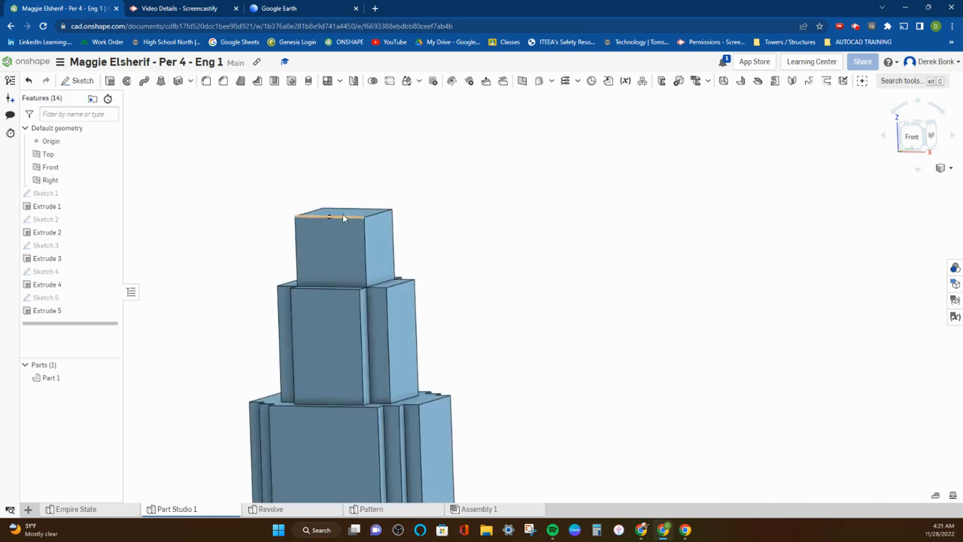
{"action": "left_click", "coordinate": [343, 213]}
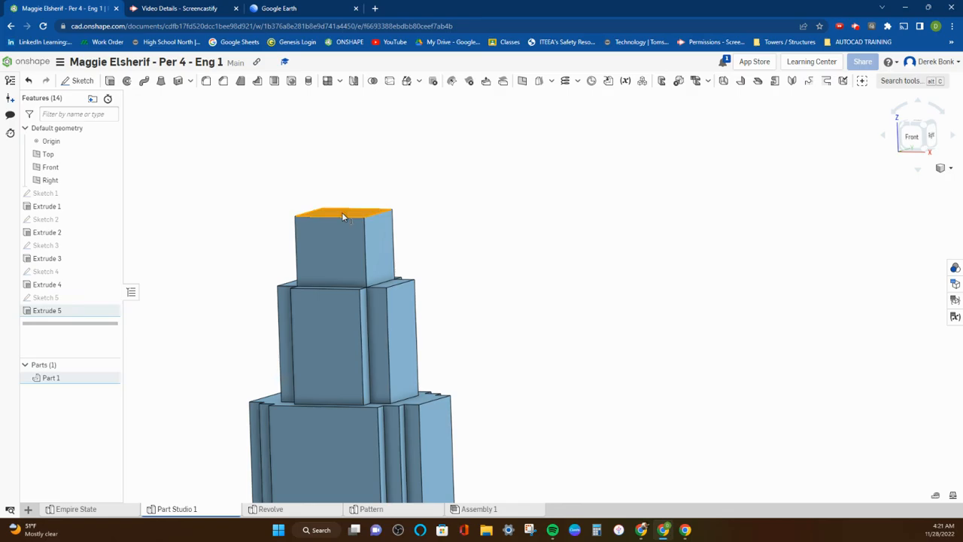
{"action": "left_click", "coordinate": [74, 84]}
{"action": "mouse_move", "coordinate": [351, 144]}
{"action": "right_mouse_down"}
{"action": "mouse_move", "coordinate": [357, 163]}
{"action": "mouse_move", "coordinate": [272, 135]}
{"action": "right_mouse_up"}
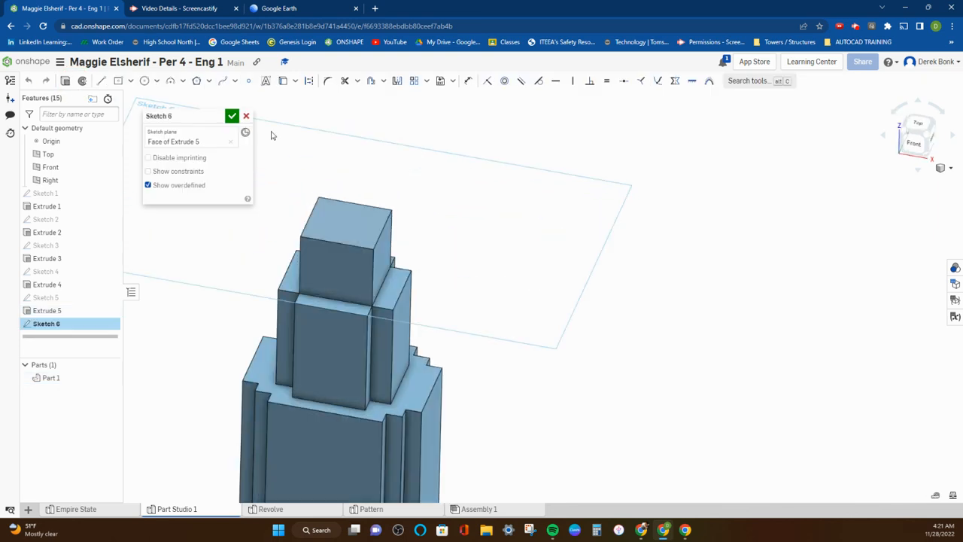
{"action": "left_click", "coordinate": [130, 81]}
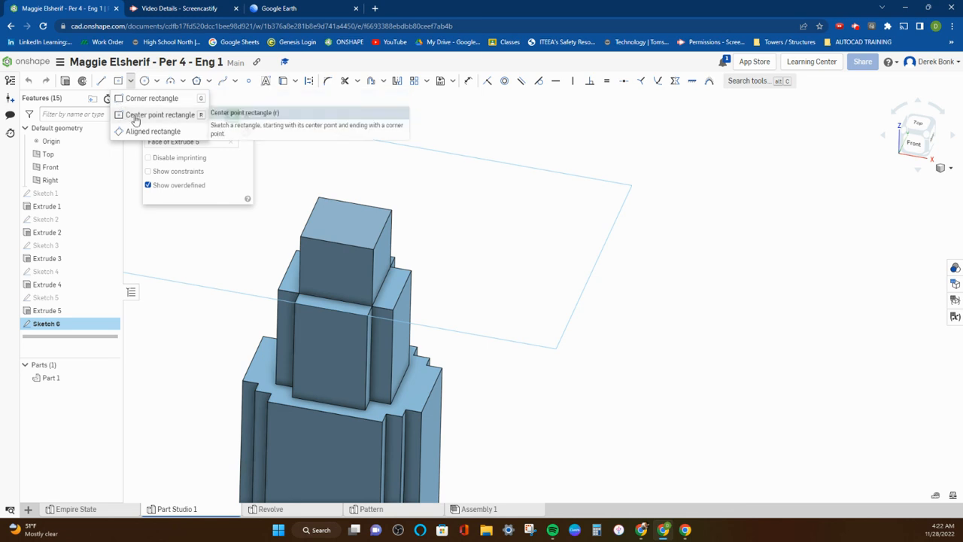
{"action": "left_click", "coordinate": [137, 116]}
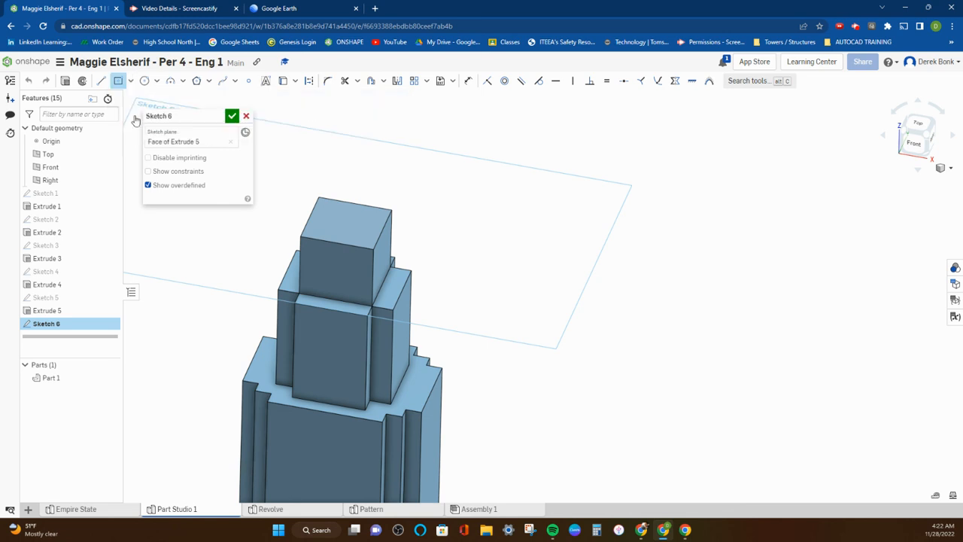
{"action": "left_click", "coordinate": [346, 224]}
{"action": "left_click", "coordinate": [363, 239]}
Extrude the small rectangle about 128 mm upward with a 5-degree inward draft, adding a tapered spire to the part
{"action": "scroll", "coordinate": [414, 235], "scroll_direction": "down", "scroll_amount": 2}
{"action": "right_click_drag", "start_coordinate": [414, 235], "coordinate": [414, 213]}
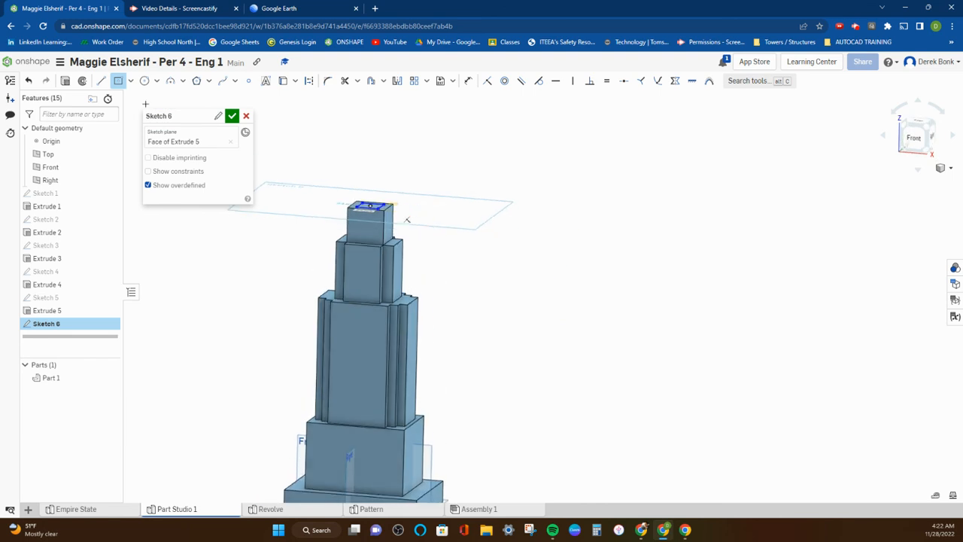
{"action": "left_click", "coordinate": [66, 82]}
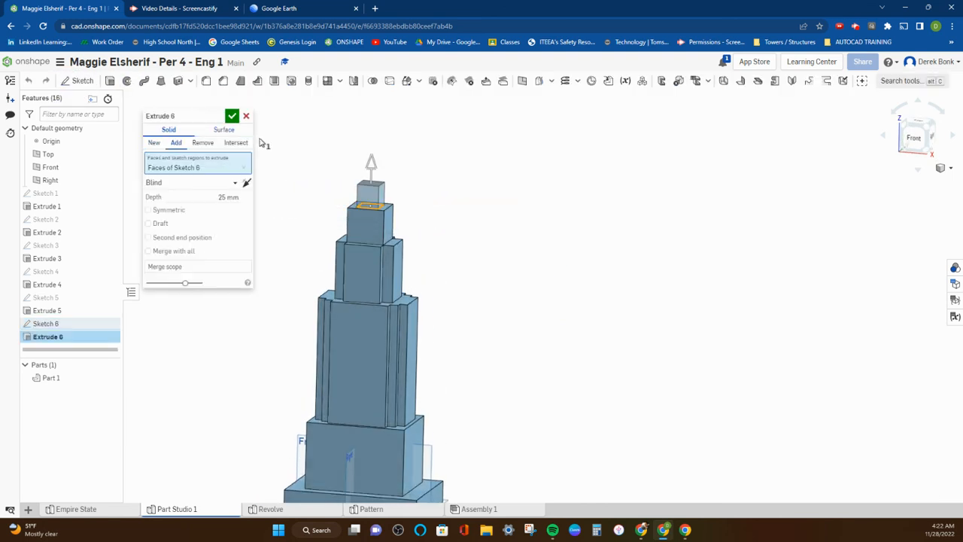
{"action": "left_click", "coordinate": [148, 224]}
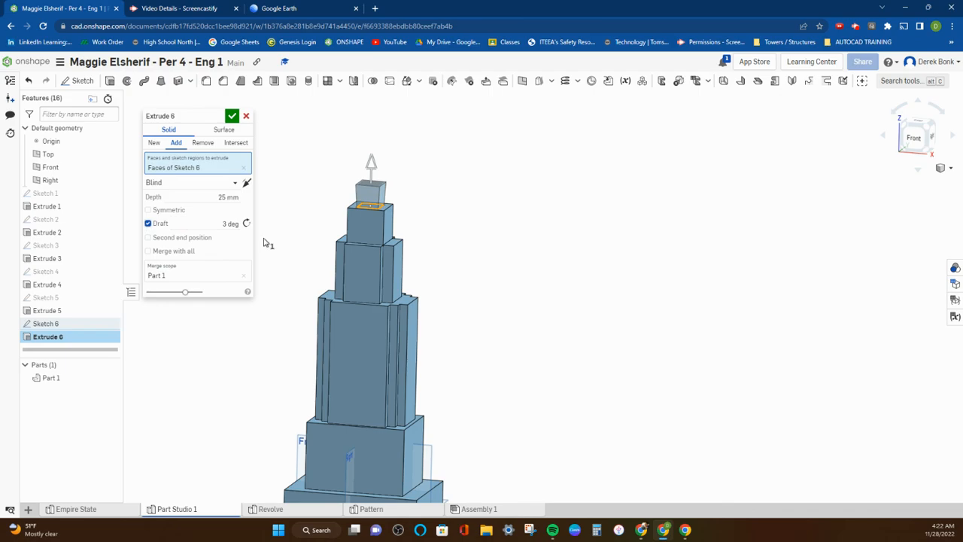
{"action": "left_click", "coordinate": [246, 223]}
{"action": "left_click", "coordinate": [218, 223]}
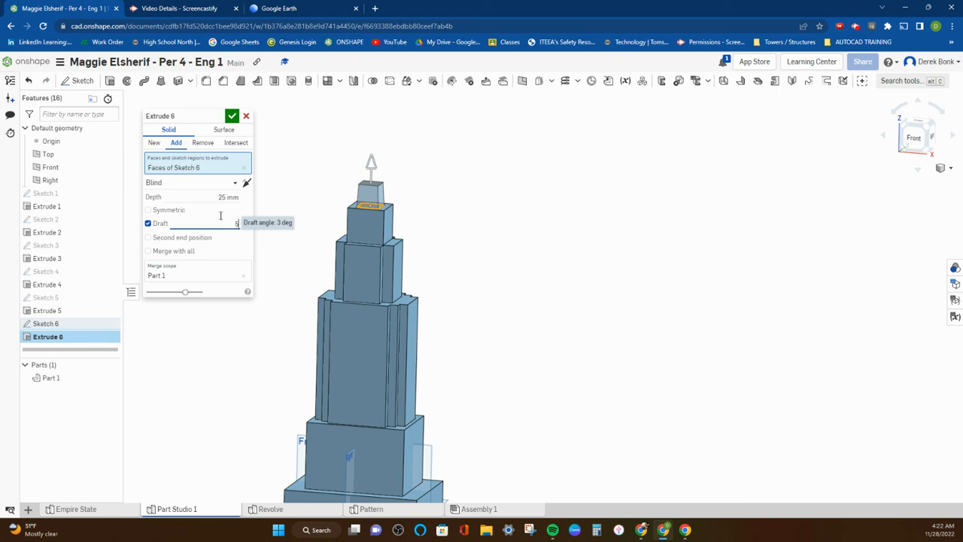
{"action": "left_click_drag", "start_coordinate": [372, 164], "coordinate": [372, 97]}
{"action": "scroll", "coordinate": [371, 110], "scroll_direction": "down", "scroll_amount": 4}
{"action": "middle_click_drag", "start_coordinate": [374, 157], "coordinate": [370, 198]}
{"action": "mouse_move", "coordinate": [362, 178]}
{"action": "left_mouse_down"}
{"action": "mouse_move", "coordinate": [362, 165]}
{"action": "mouse_move", "coordinate": [360, 181]}
{"action": "left_mouse_up"}
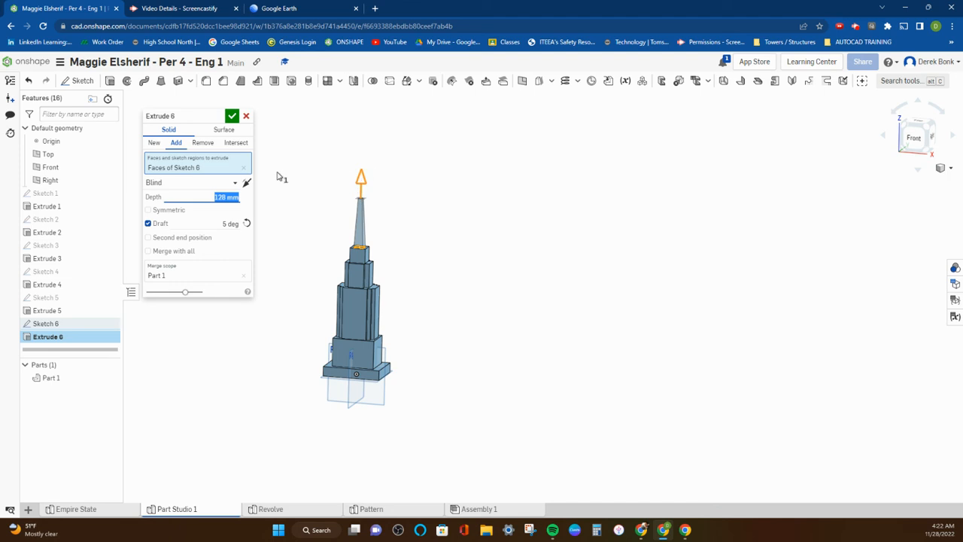
{"action": "scroll", "coordinate": [354, 249], "scroll_direction": "up", "scroll_amount": 3}
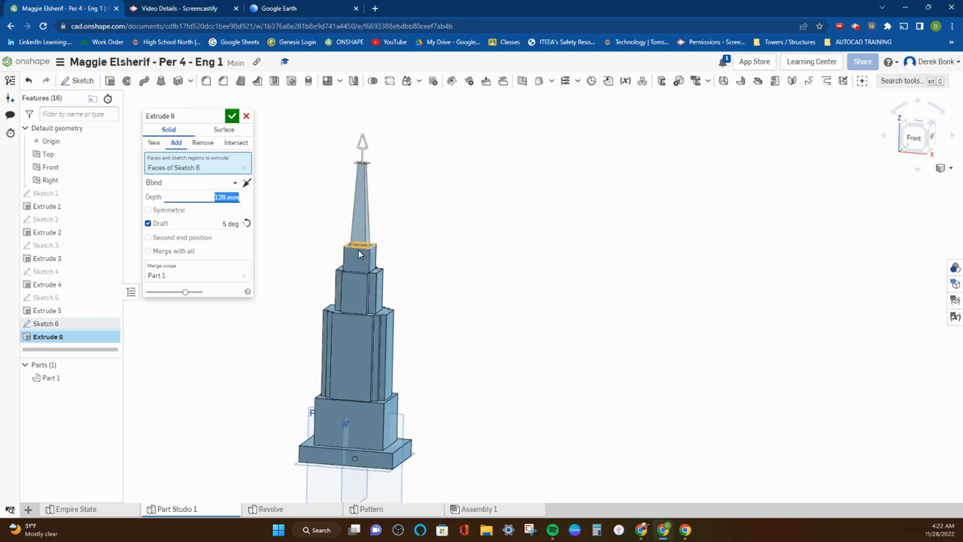
{"action": "left_click", "coordinate": [231, 115]}
Examine the tower's overall shape and compare it with the model in the Empire State part studio
{"action": "scroll", "coordinate": [331, 158], "scroll_direction": "down", "scroll_amount": 4}
{"action": "right_click_drag", "start_coordinate": [350, 162], "coordinate": [314, 165]}
{"action": "scroll", "coordinate": [349, 204], "scroll_direction": "up", "scroll_amount": 3}
{"action": "middle_click_drag", "start_coordinate": [350, 204], "coordinate": [359, 189]}
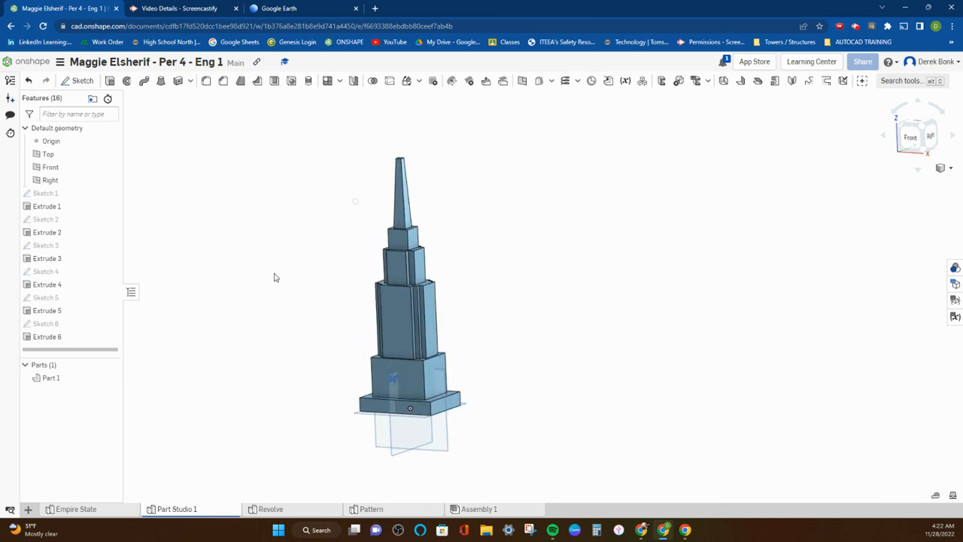
{"action": "left_click", "coordinate": [83, 509]}
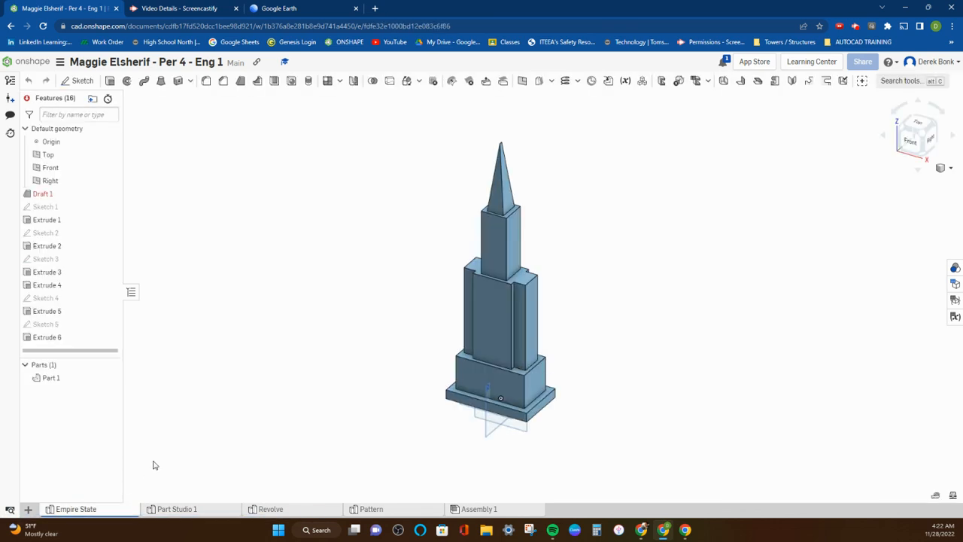
{"action": "left_click", "coordinate": [183, 508]}
Switch to Google Earth and examine the Empire State Building's upper setbacks, crown and spire
{"action": "left_click", "coordinate": [310, 9]}
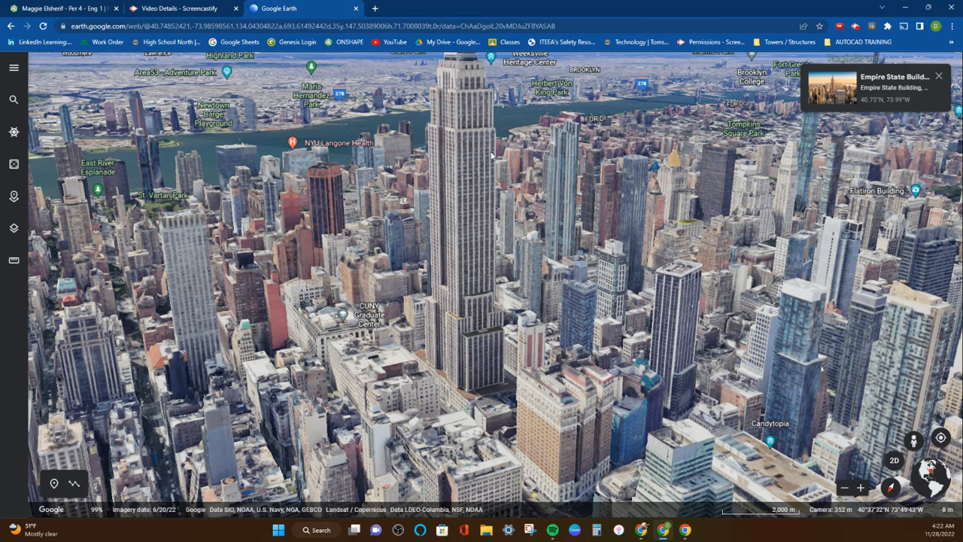
{"action": "double_click", "coordinate": [420, 343]}
{"action": "scroll", "coordinate": [420, 341], "scroll_direction": "down", "scroll_amount": 5}
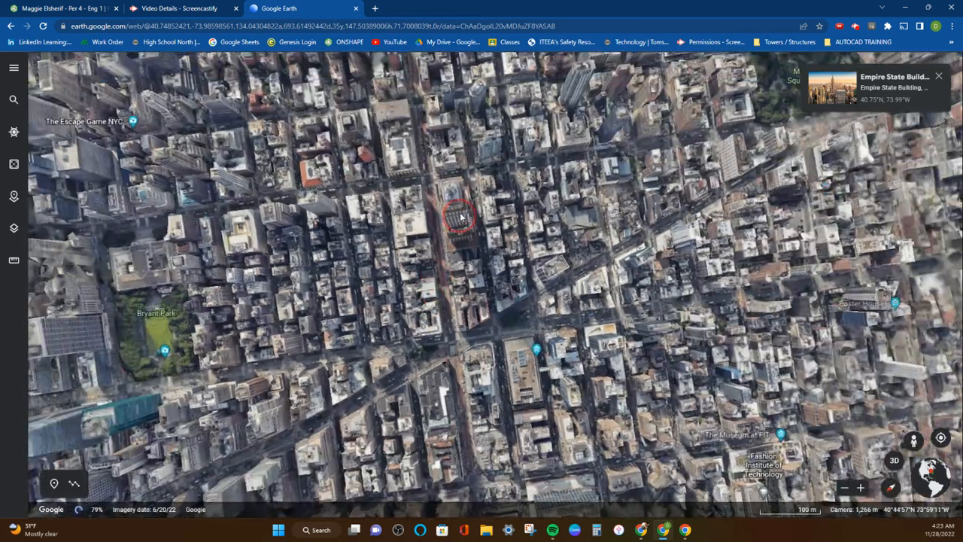
{"action": "left_click_drag", "start_coordinate": [460, 217], "coordinate": [455, 129], "text": "shift"}
{"action": "scroll", "coordinate": [454, 129], "scroll_direction": "up", "scroll_amount": 5}
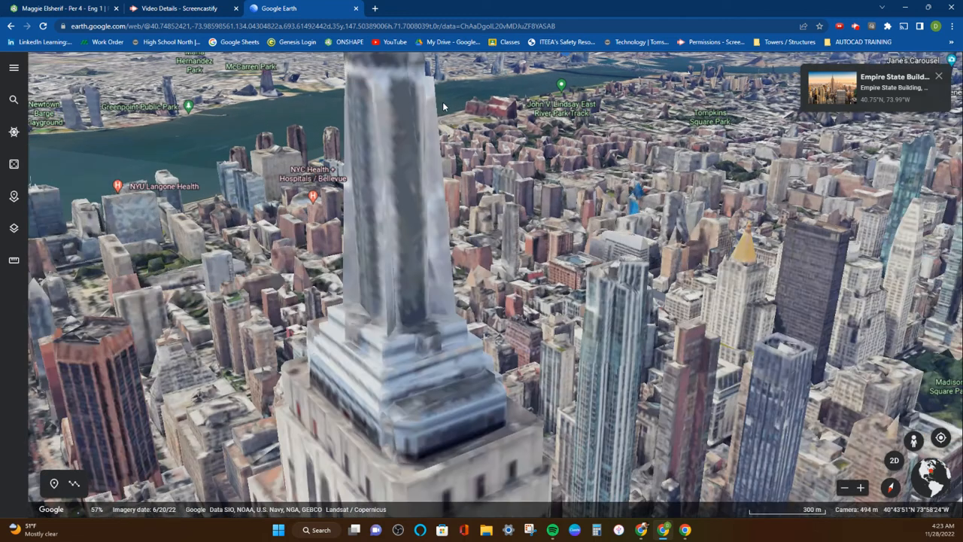
{"action": "scroll", "coordinate": [439, 120], "scroll_direction": "down", "scroll_amount": 10}
{"action": "scroll", "coordinate": [432, 128], "scroll_direction": "up", "scroll_amount": 5}
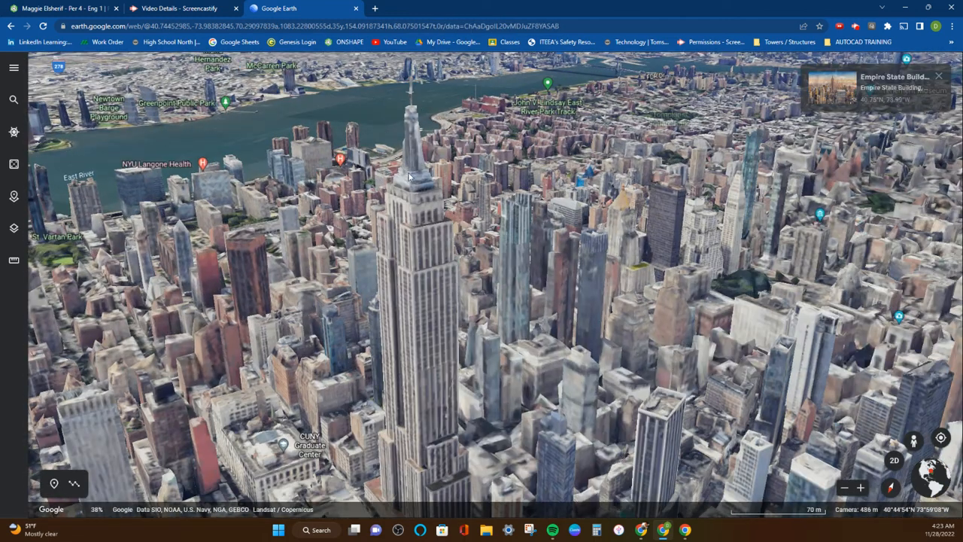
Switch back to Onshape and delete the tapered spire extrude together with its sketch
{"action": "left_click", "coordinate": [43, 9]}
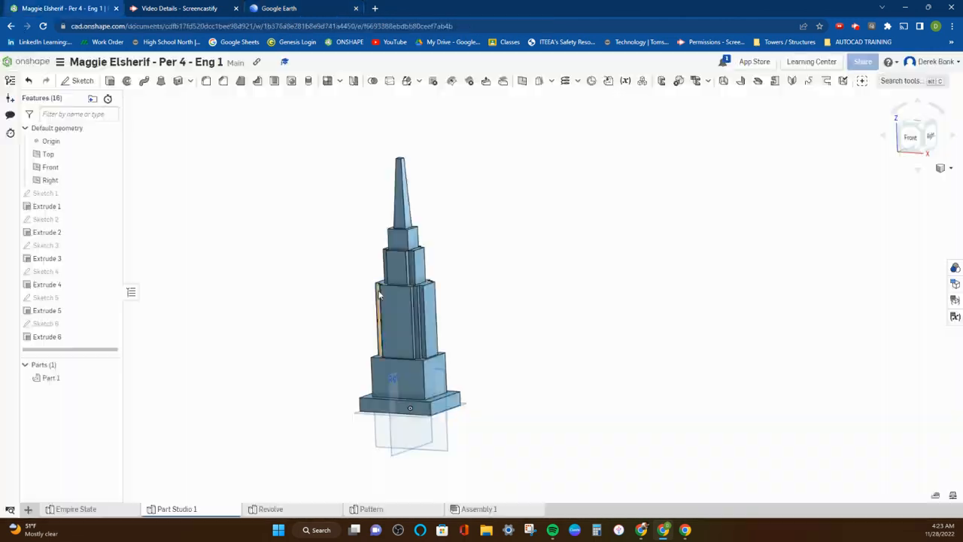
{"action": "right_click", "coordinate": [43, 338]}
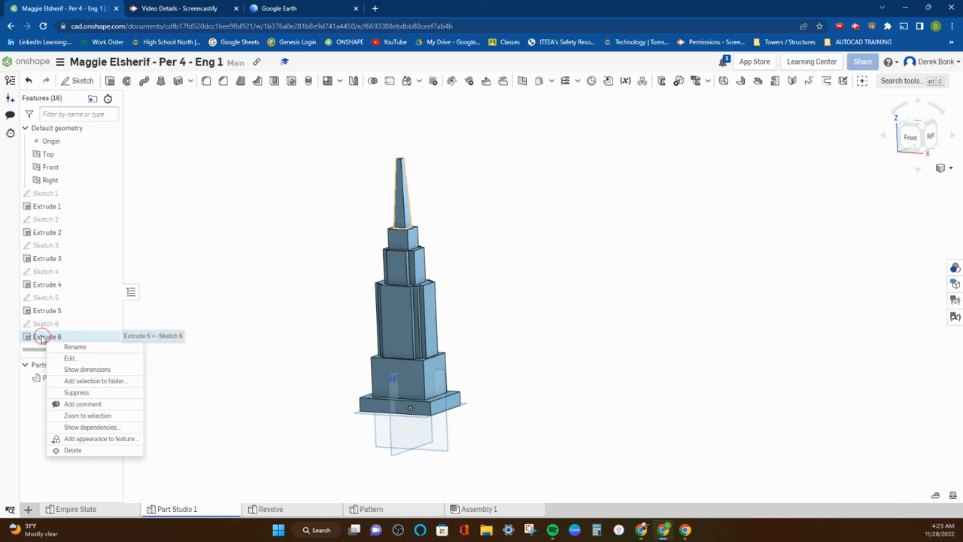
{"action": "left_click", "coordinate": [72, 450]}
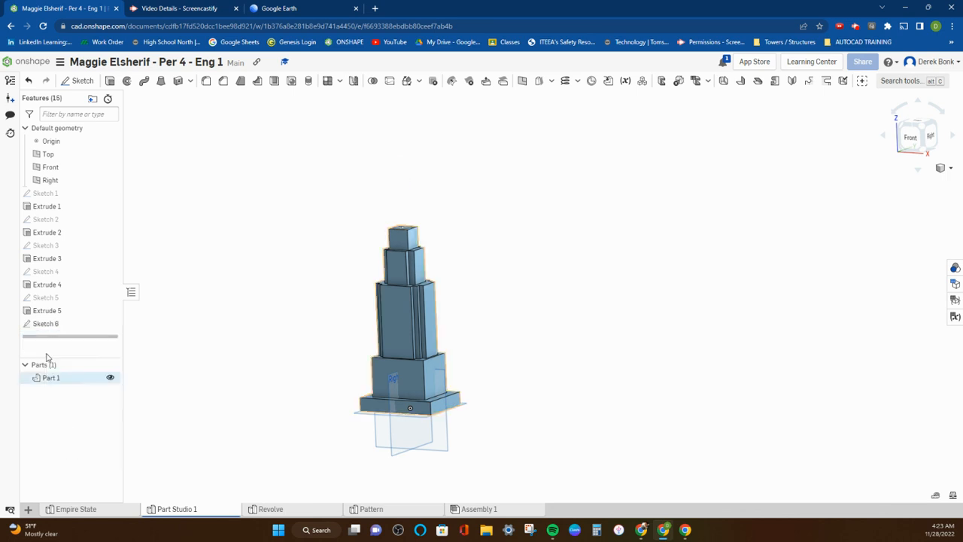
{"action": "right_click", "coordinate": [47, 323]}
{"action": "left_click", "coordinate": [66, 506]}
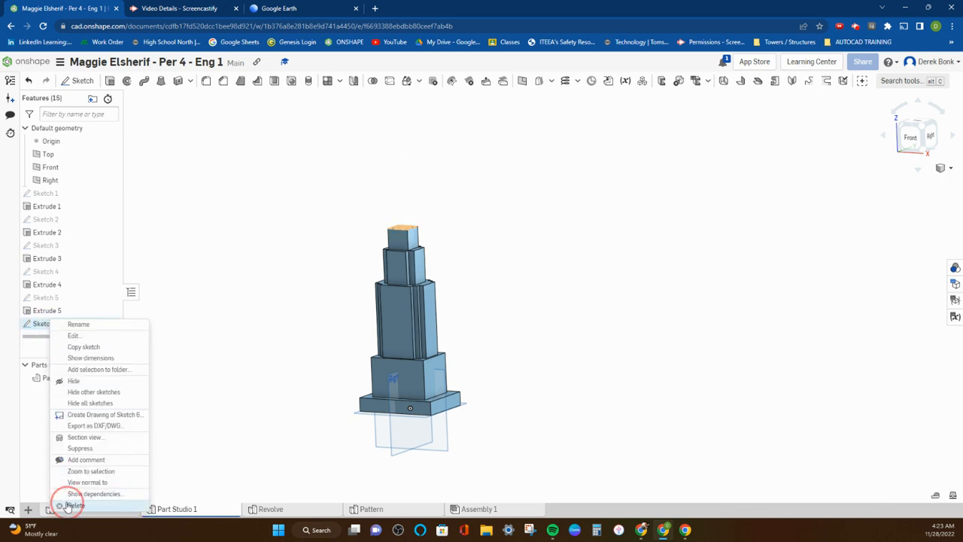
{"action": "right_click_drag", "start_coordinate": [374, 187], "coordinate": [383, 188]}
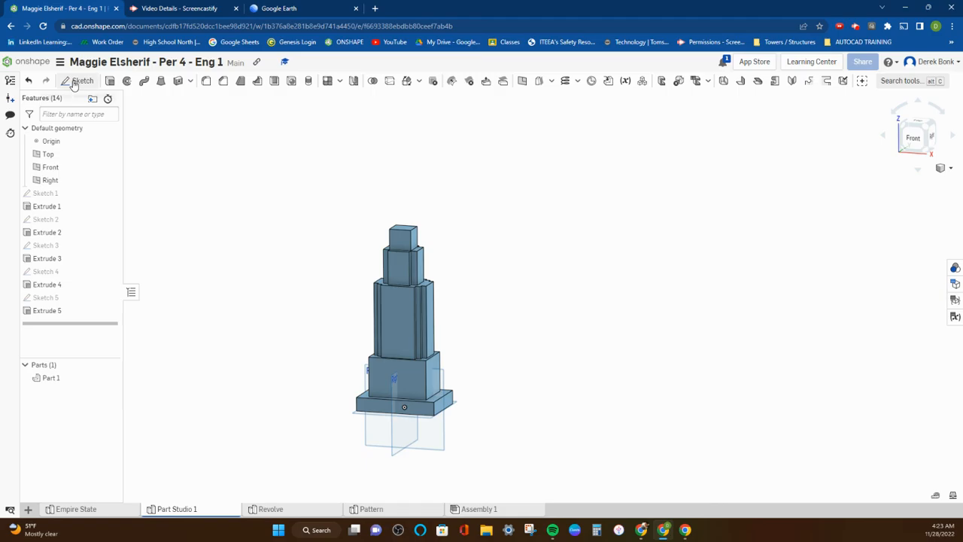
Sketch a circle centred on the top face of the tower's uppermost tier, kept inside the face's edges
{"action": "left_click", "coordinate": [79, 81]}
{"action": "scroll", "coordinate": [406, 241], "scroll_direction": "up", "scroll_amount": 2}
{"action": "left_click", "coordinate": [422, 232]}
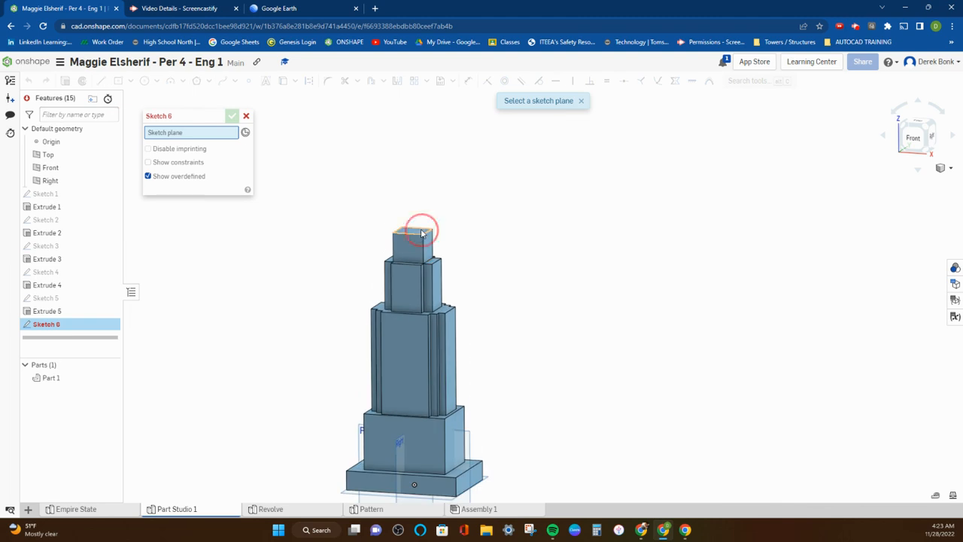
{"action": "left_click", "coordinate": [144, 81]}
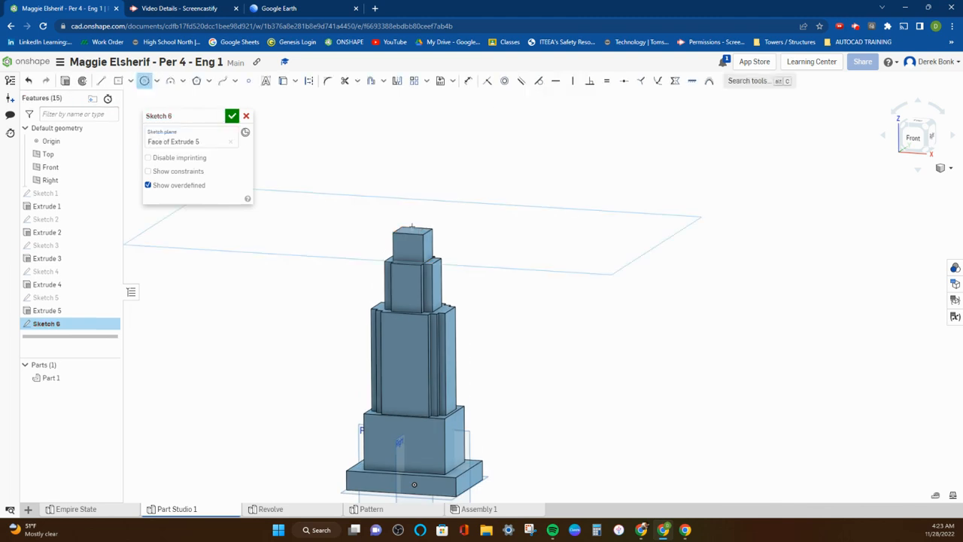
{"action": "scroll", "coordinate": [404, 235], "scroll_direction": "up", "scroll_amount": 5}
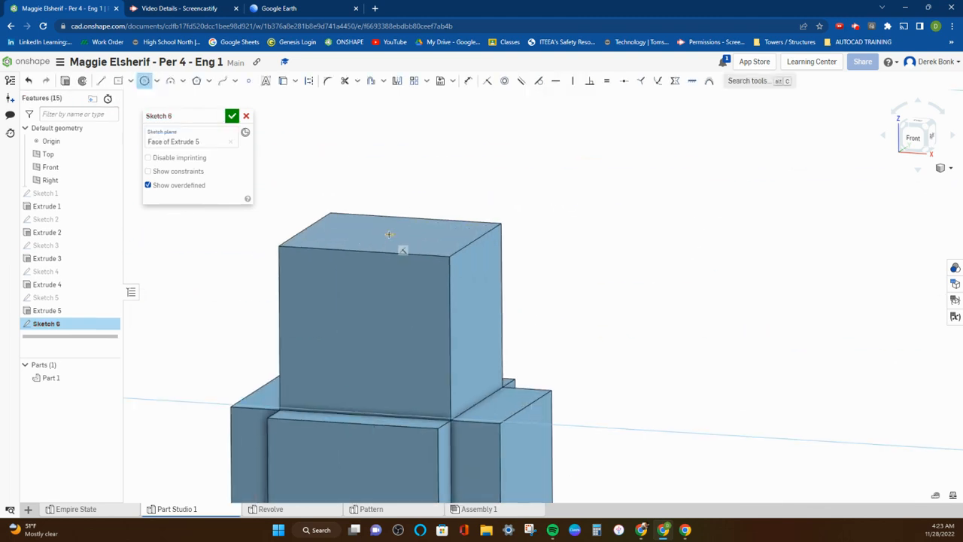
{"action": "left_click", "coordinate": [389, 234]}
{"action": "left_click", "coordinate": [407, 247]}
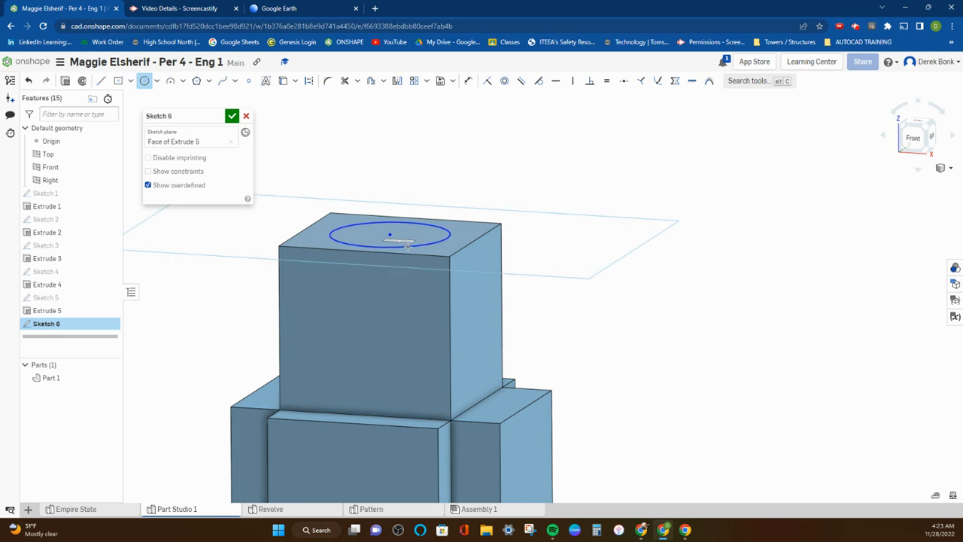
Extrude the circle 41 mm upward, adding it to the part as a cylindrical spire
{"action": "left_click", "coordinate": [66, 83]}
{"action": "middle_click_drag", "start_coordinate": [333, 153], "coordinate": [345, 252]}
{"action": "scroll", "coordinate": [348, 248], "scroll_direction": "down", "scroll_amount": 5}
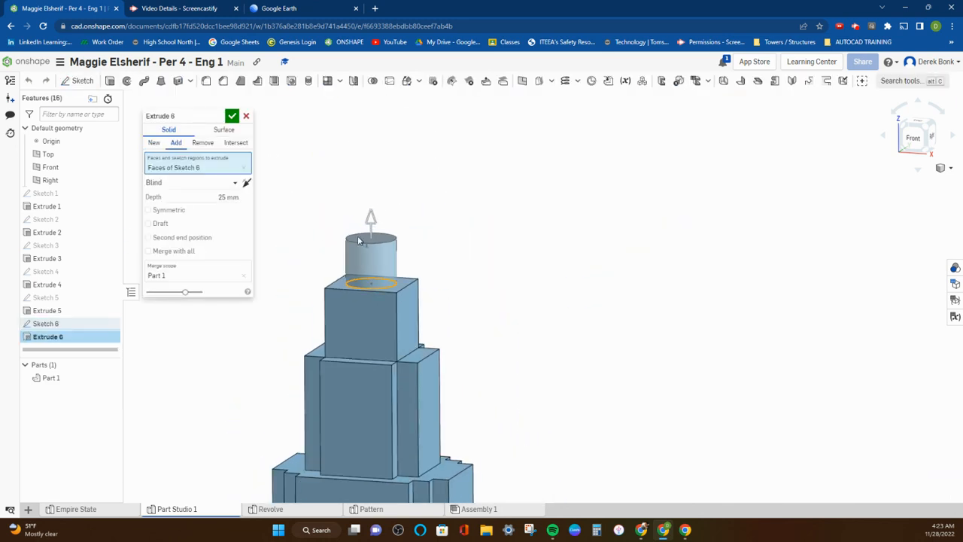
{"action": "left_click_drag", "start_coordinate": [370, 215], "coordinate": [372, 188]}
{"action": "middle_click_drag", "start_coordinate": [407, 226], "coordinate": [454, 243]}
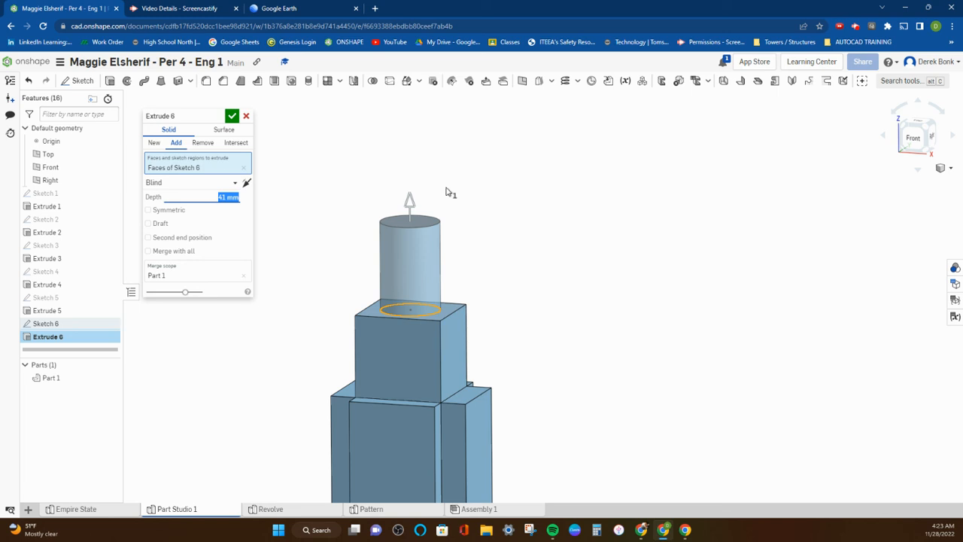
{"action": "left_click", "coordinate": [231, 116]}
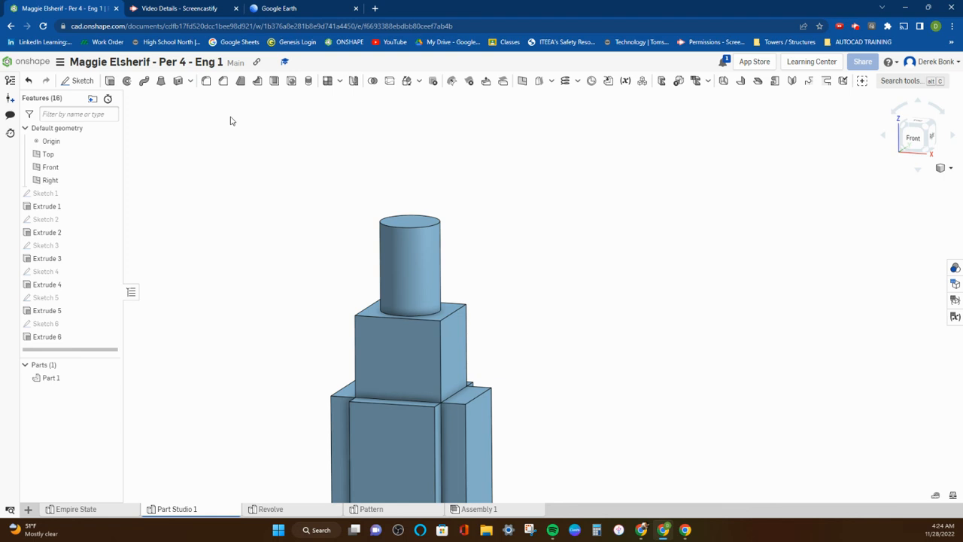
{"action": "scroll", "coordinate": [232, 121], "scroll_direction": "down", "scroll_amount": 6}
{"action": "scroll", "coordinate": [232, 121], "scroll_direction": "up", "scroll_amount": 6}
{"action": "scroll", "coordinate": [231, 121], "scroll_direction": "down", "scroll_amount": 6}
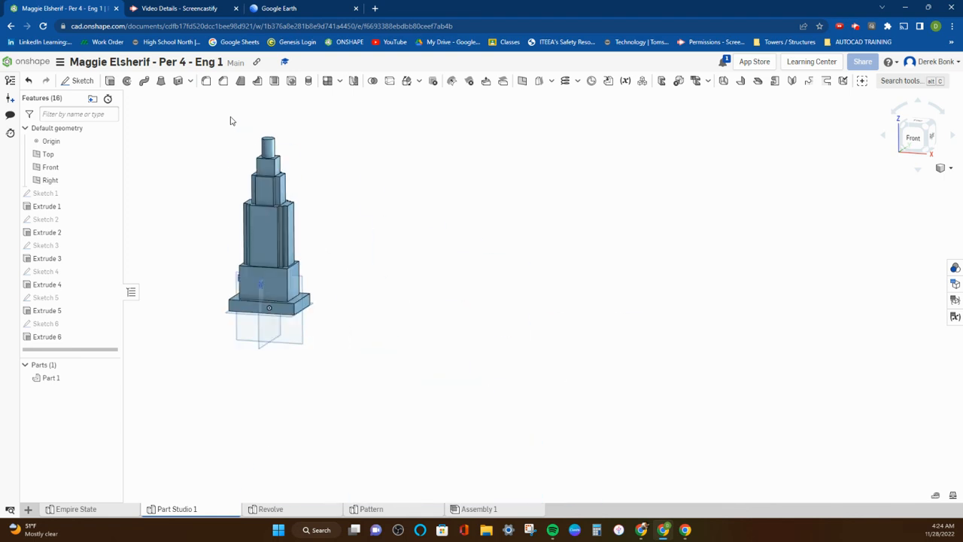
{"action": "scroll", "coordinate": [231, 121], "scroll_direction": "up", "scroll_amount": 5}
{"action": "scroll", "coordinate": [232, 122], "scroll_direction": "down", "scroll_amount": 8}
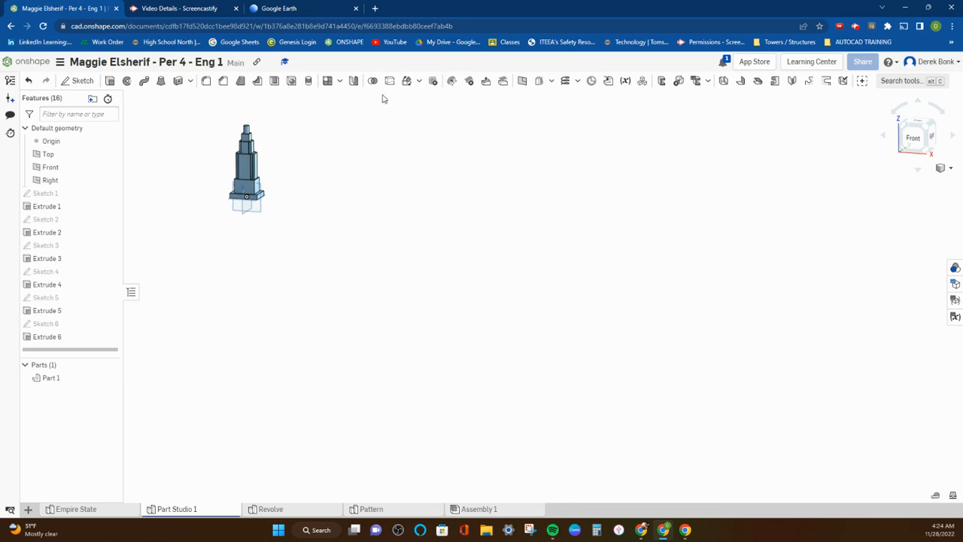
Hide the Right, Front and Top default planes
{"action": "left_click", "coordinate": [928, 130]}
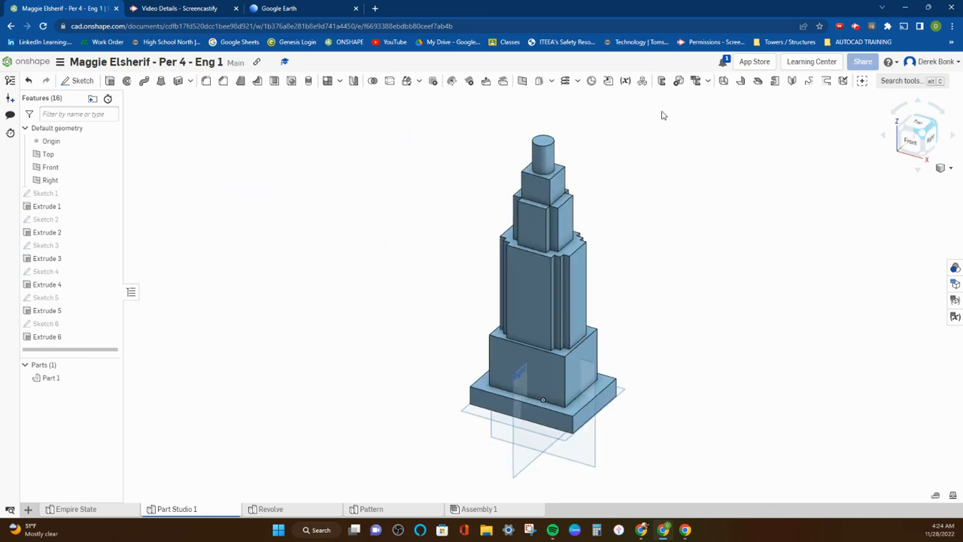
{"action": "left_click", "coordinate": [110, 180]}
{"action": "left_click", "coordinate": [110, 167]}
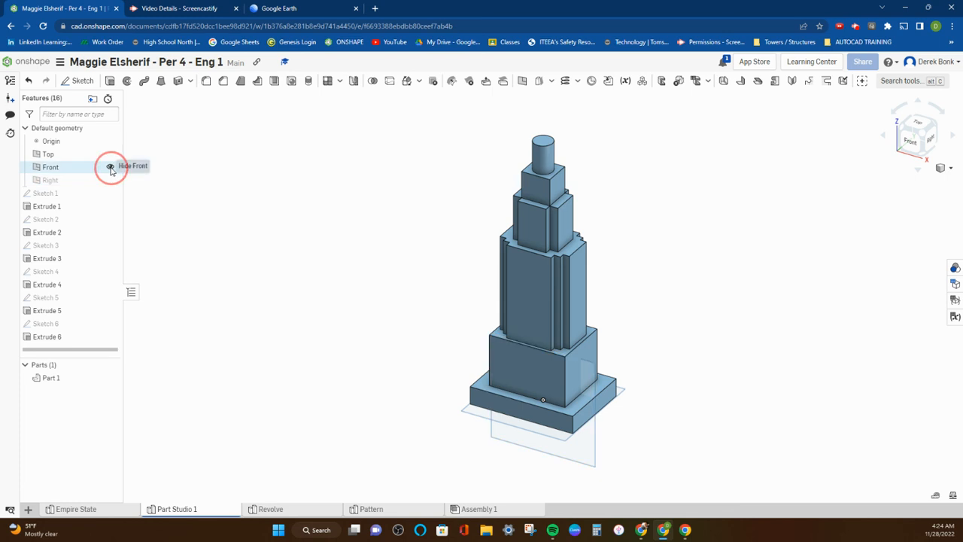
{"action": "left_click", "coordinate": [110, 154]}
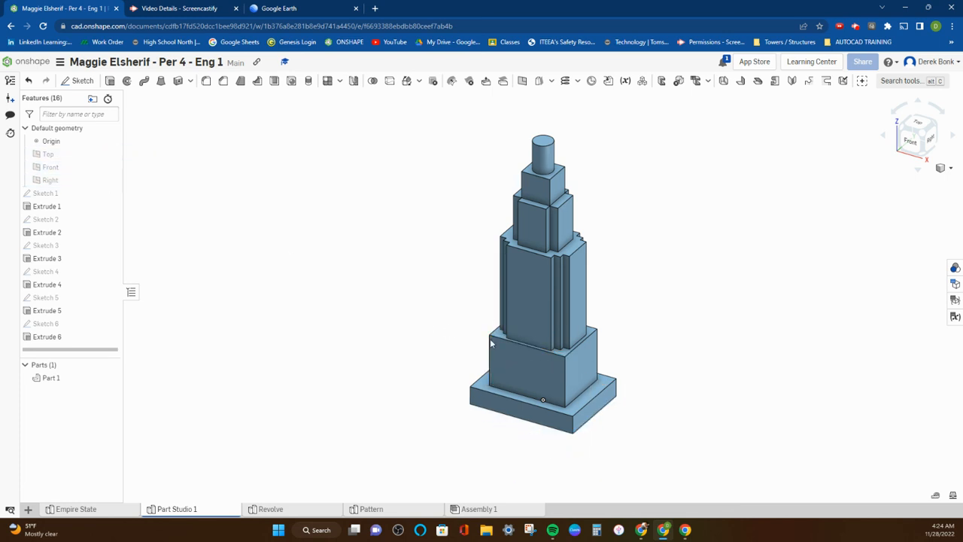
Change the appearance of Part 1 to the warm grey palette colour #999487
{"action": "left_click", "coordinate": [926, 138]}
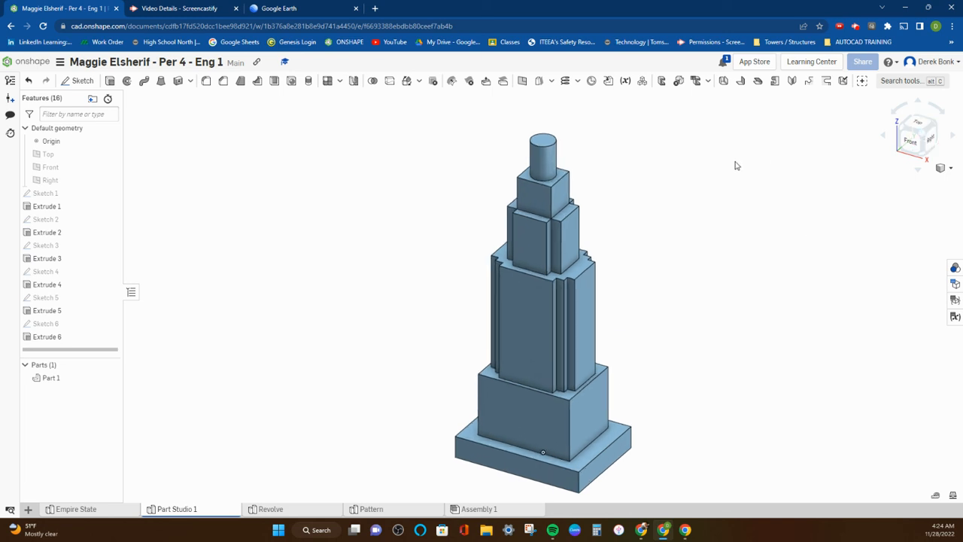
{"action": "right_click", "coordinate": [52, 378]}
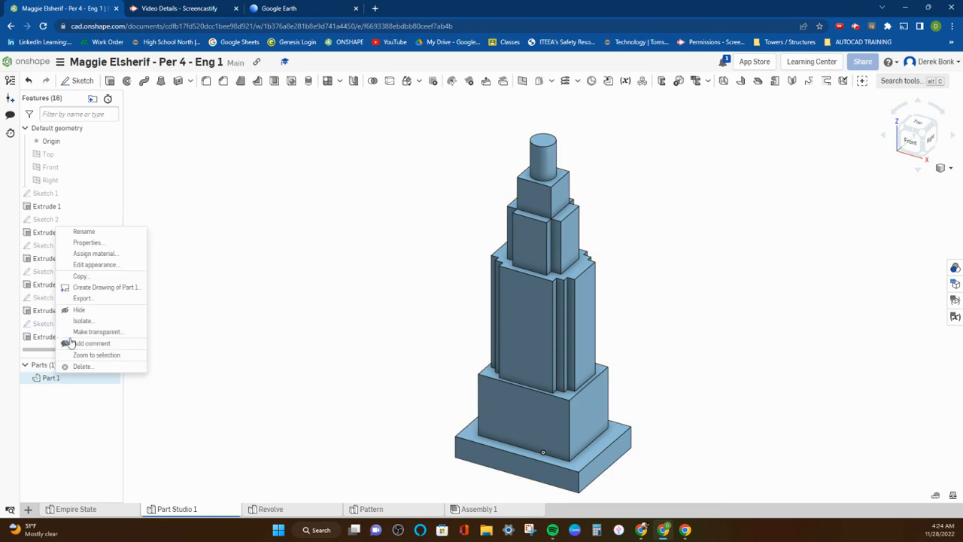
{"action": "left_click", "coordinate": [95, 267]}
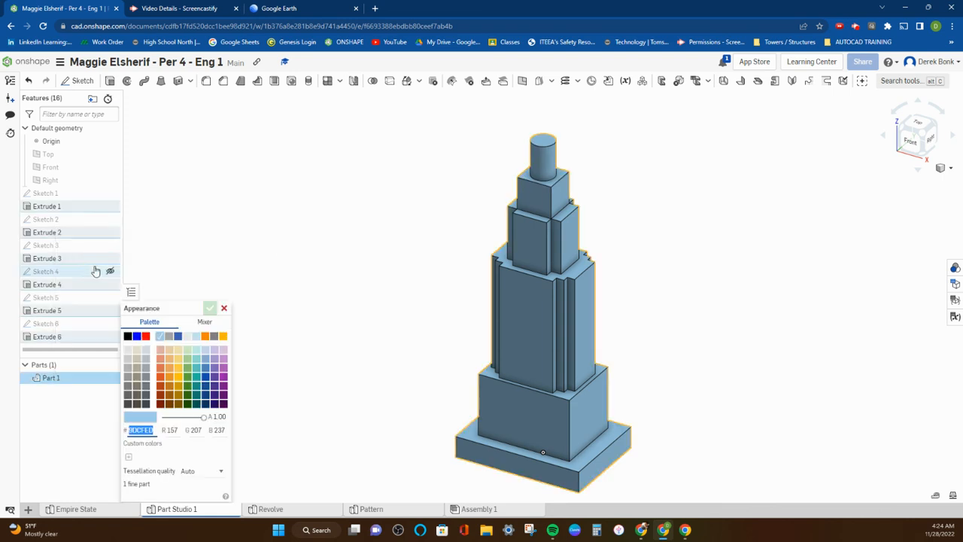
{"action": "left_click", "coordinate": [136, 383]}
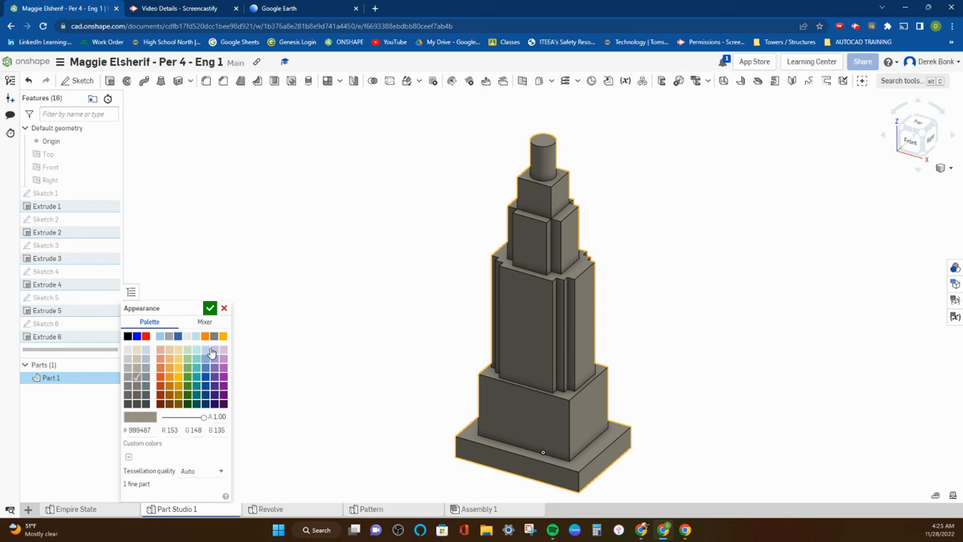
{"action": "left_click", "coordinate": [210, 308]}
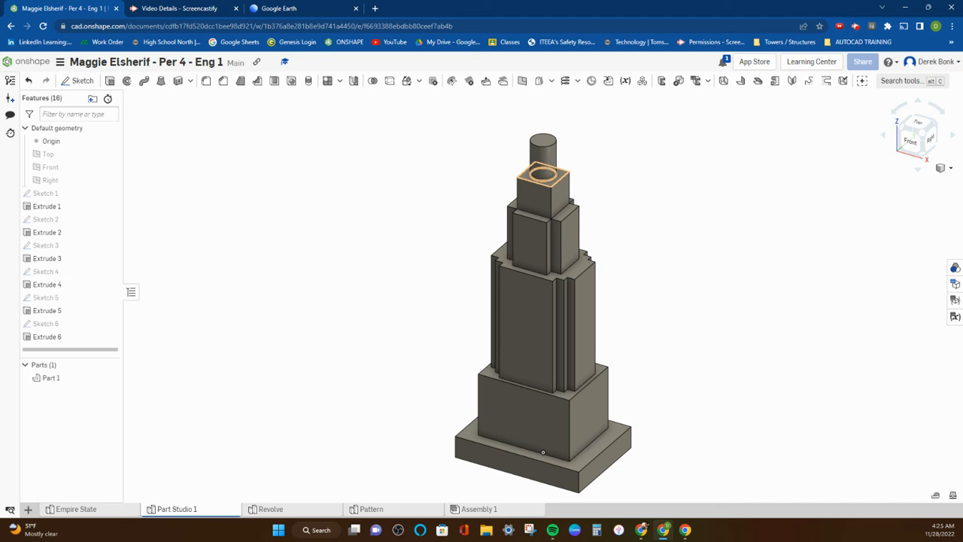
{"action": "left_click_drag", "start_coordinate": [0, 277], "coordinate": [218, 444]}
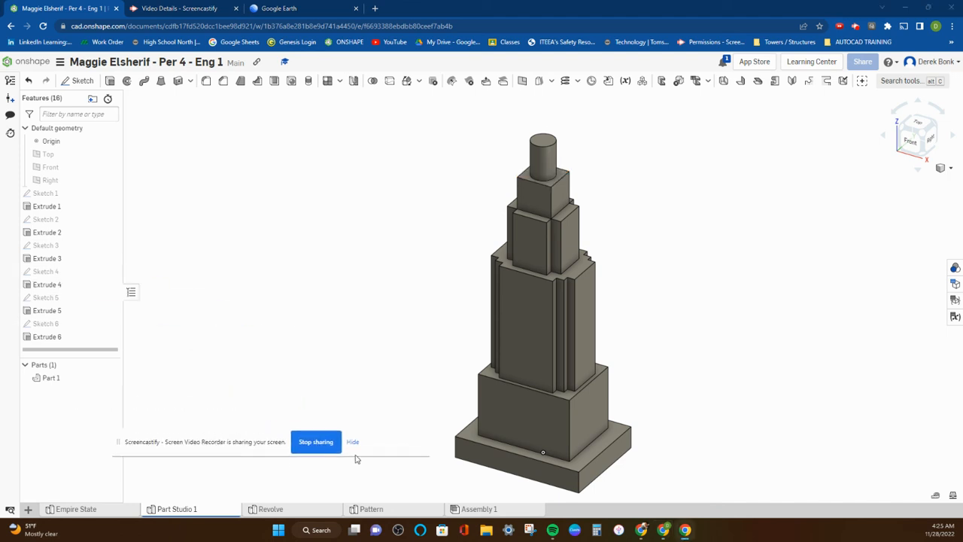